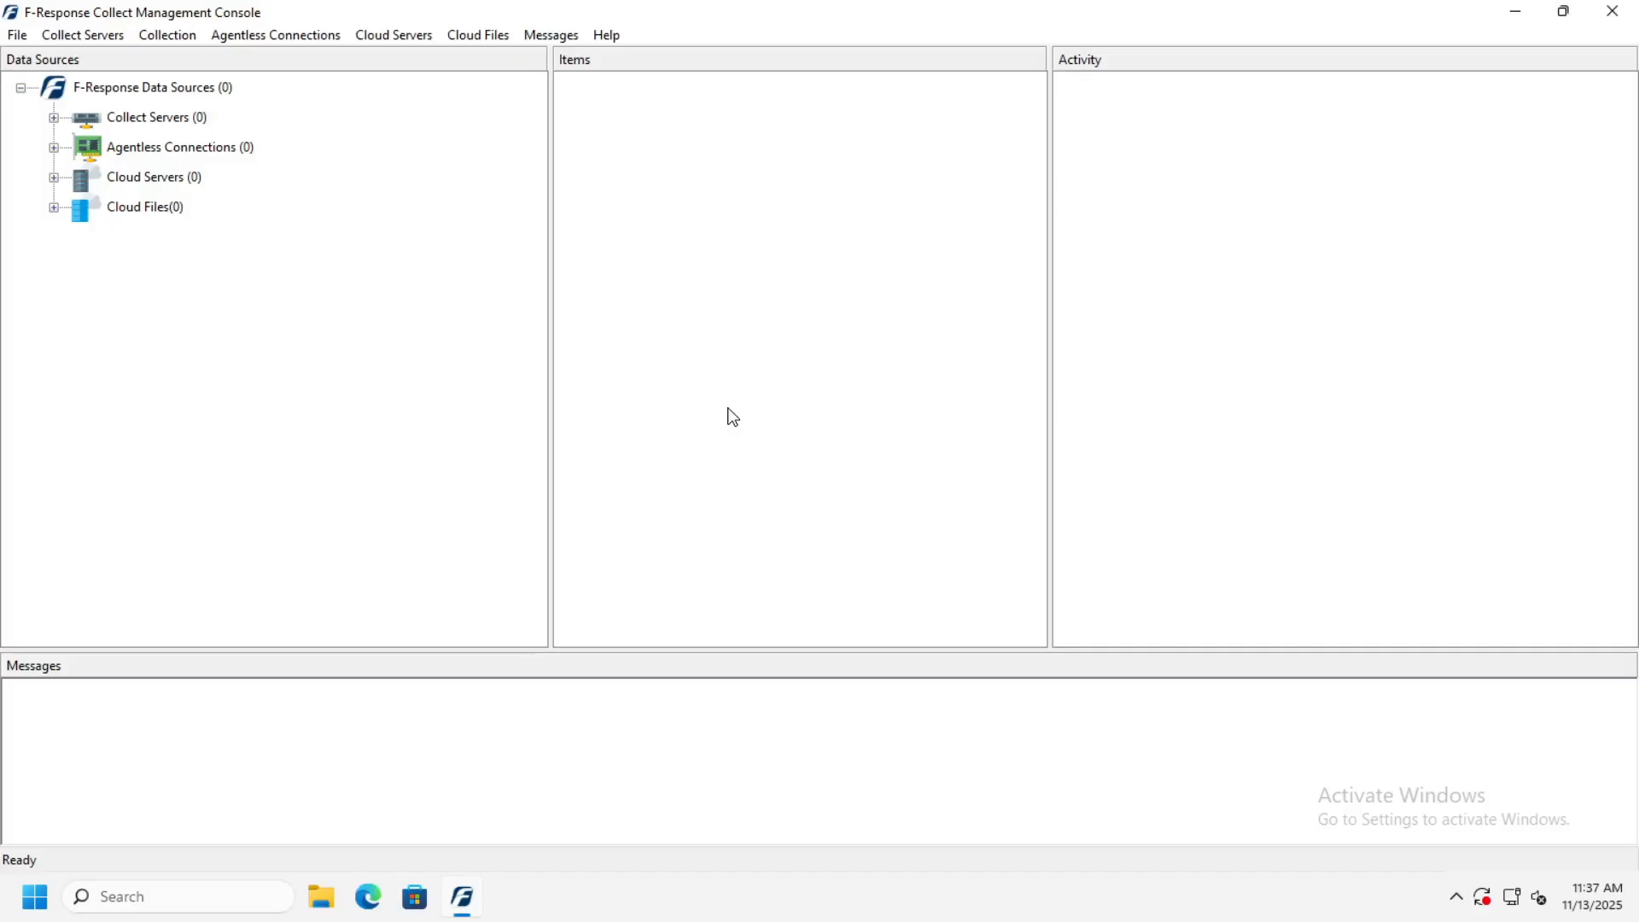
Look through the data source categories and connect to the collect server 3.83.130.5.
click(54, 118)
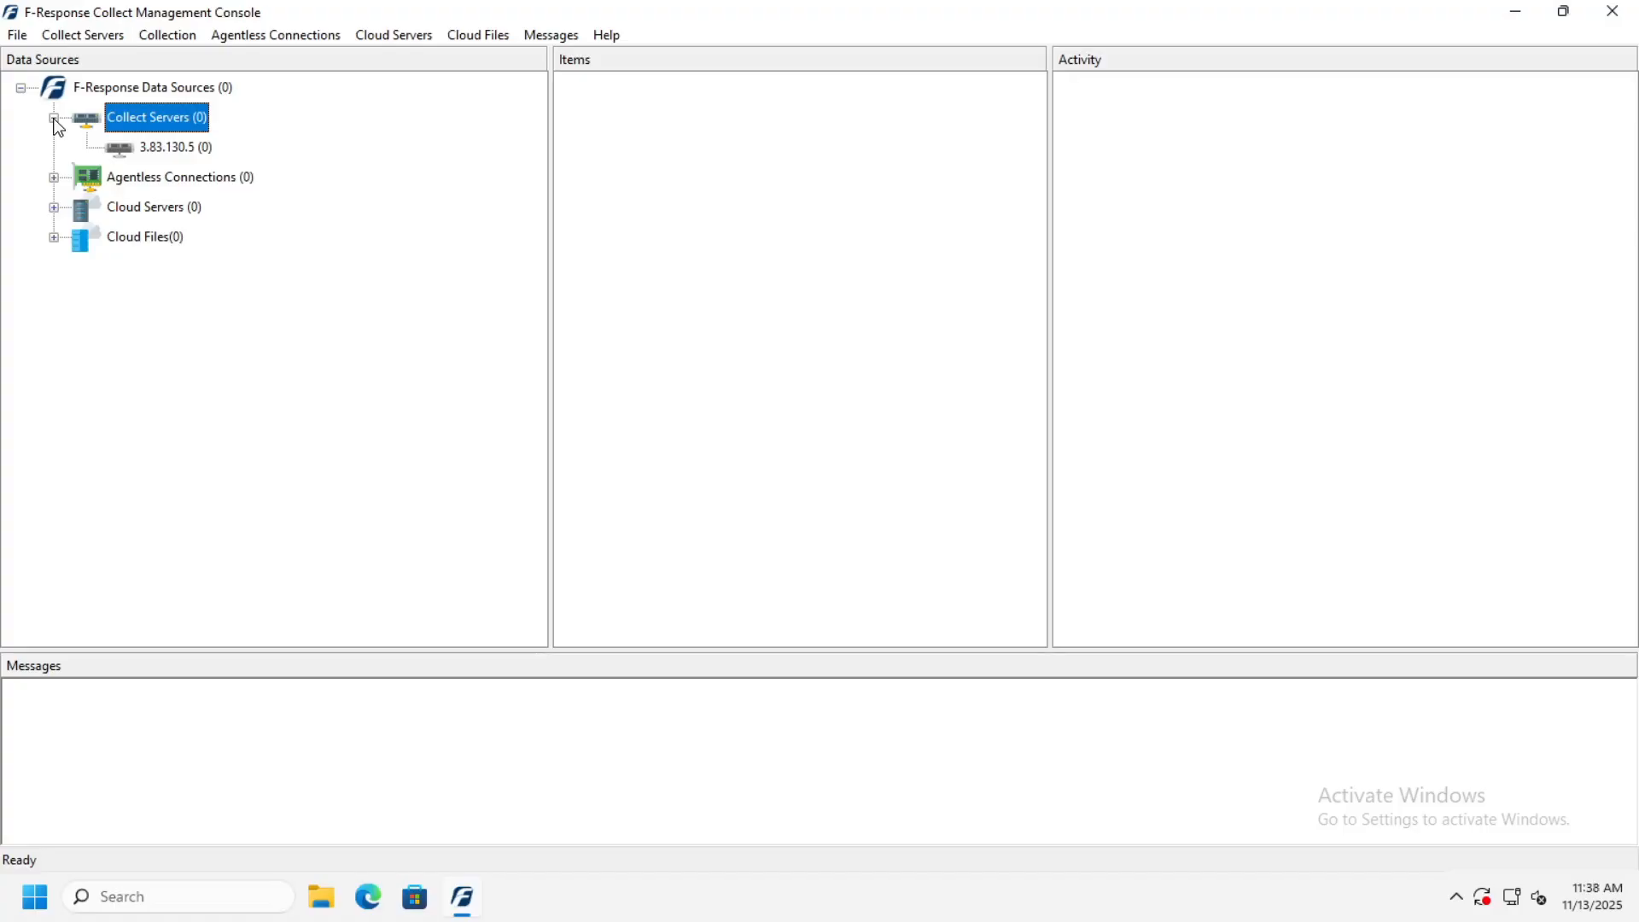
click(54, 178)
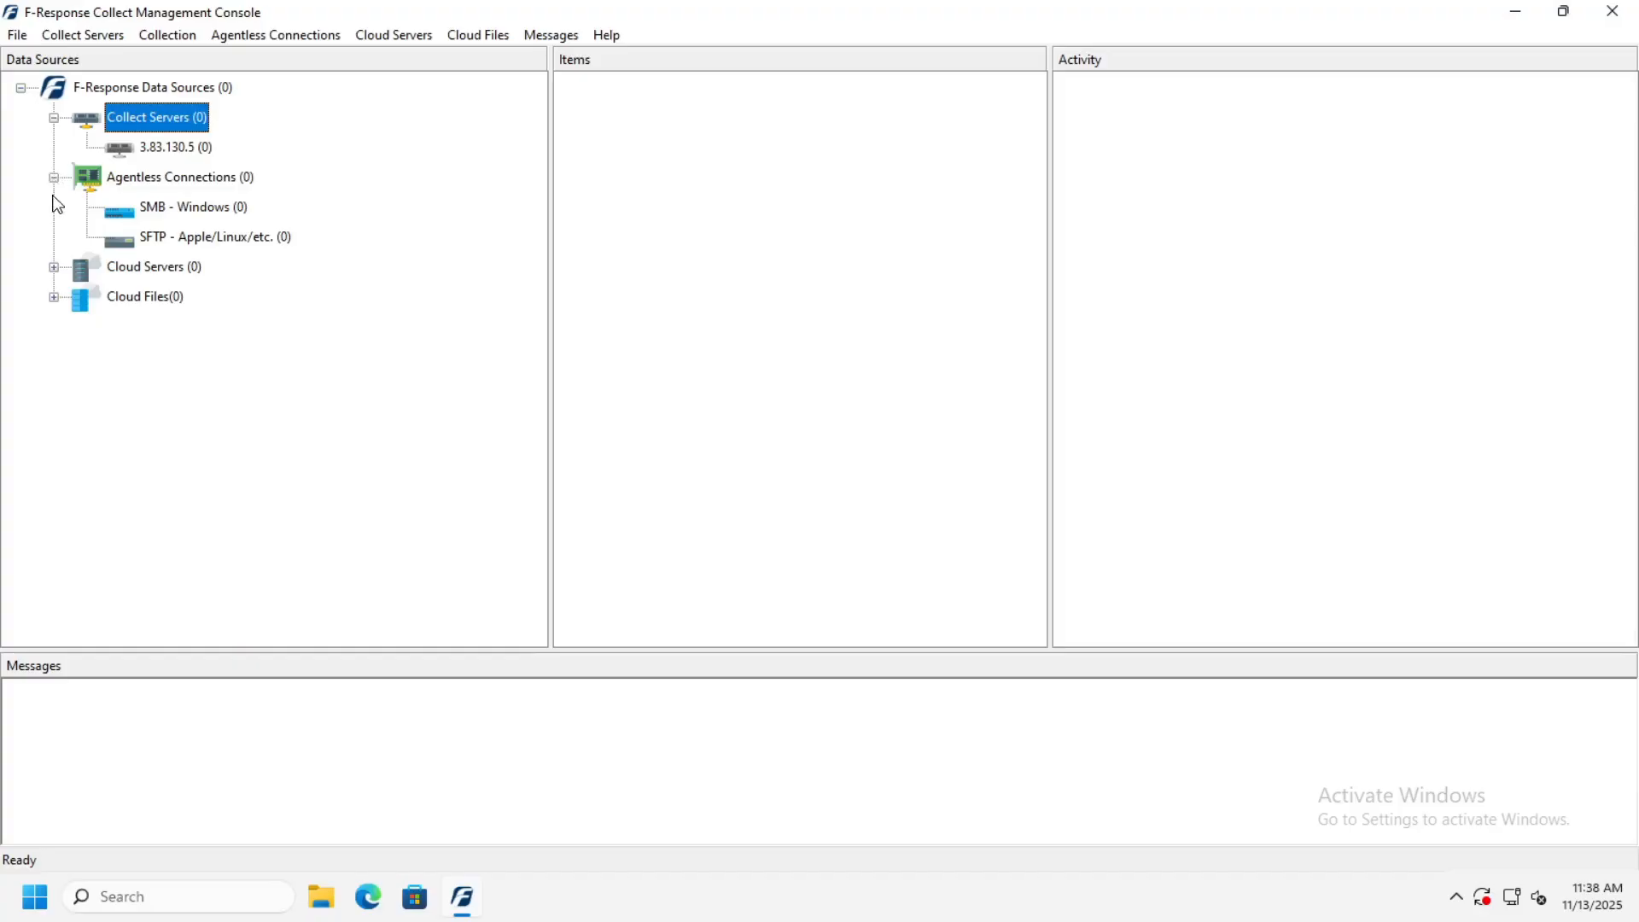
click(54, 268)
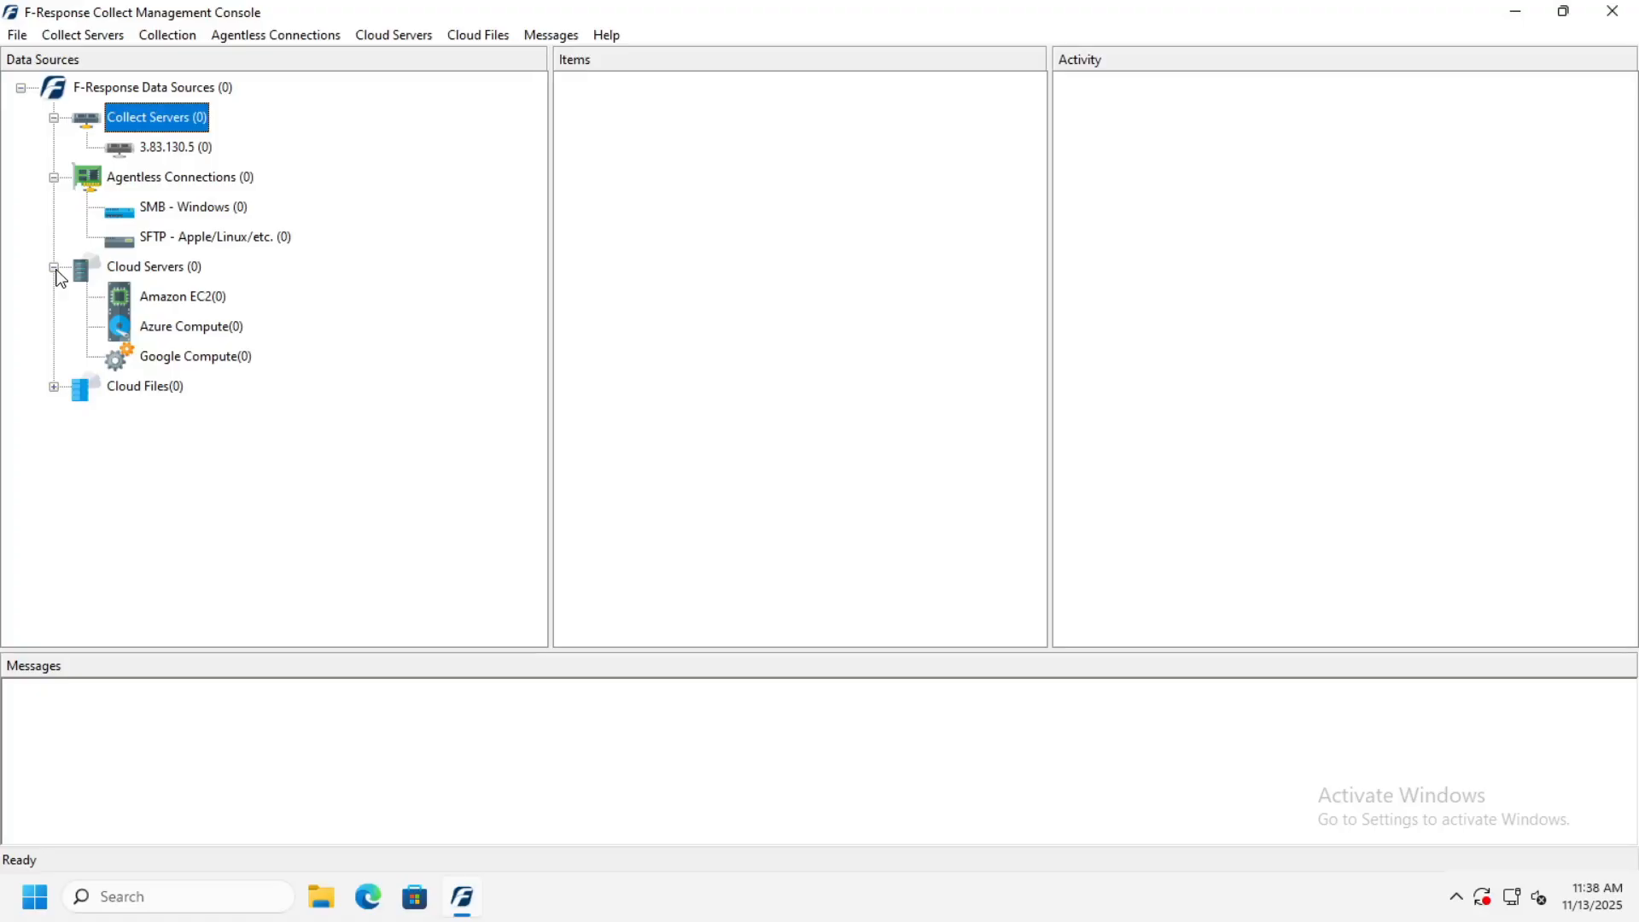
click(55, 386)
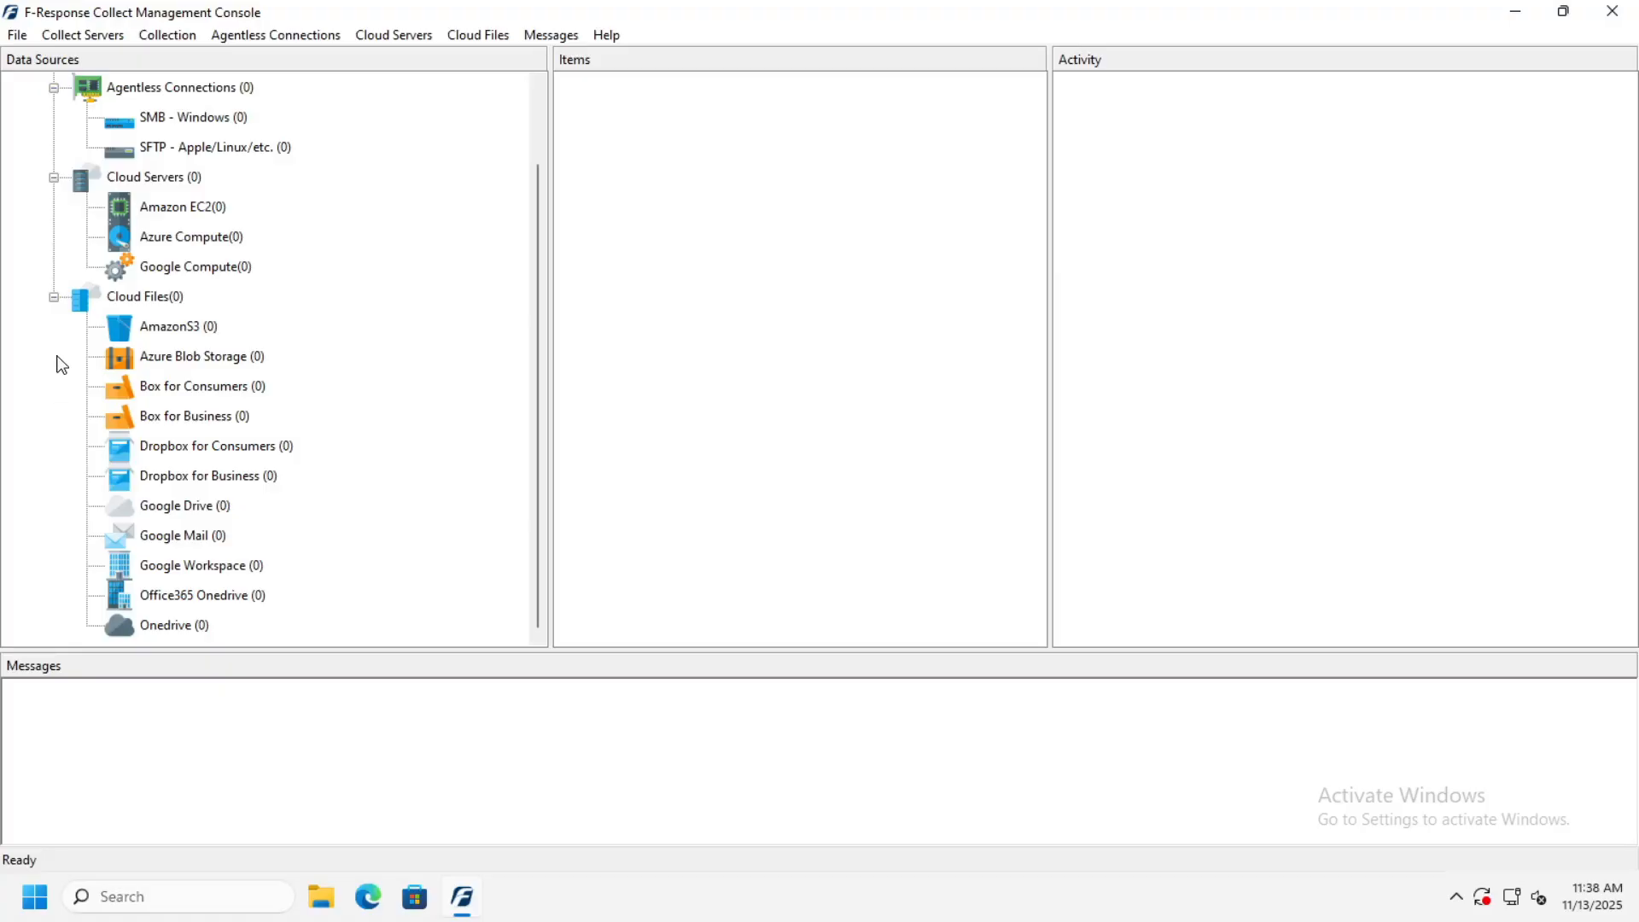
click(54, 298)
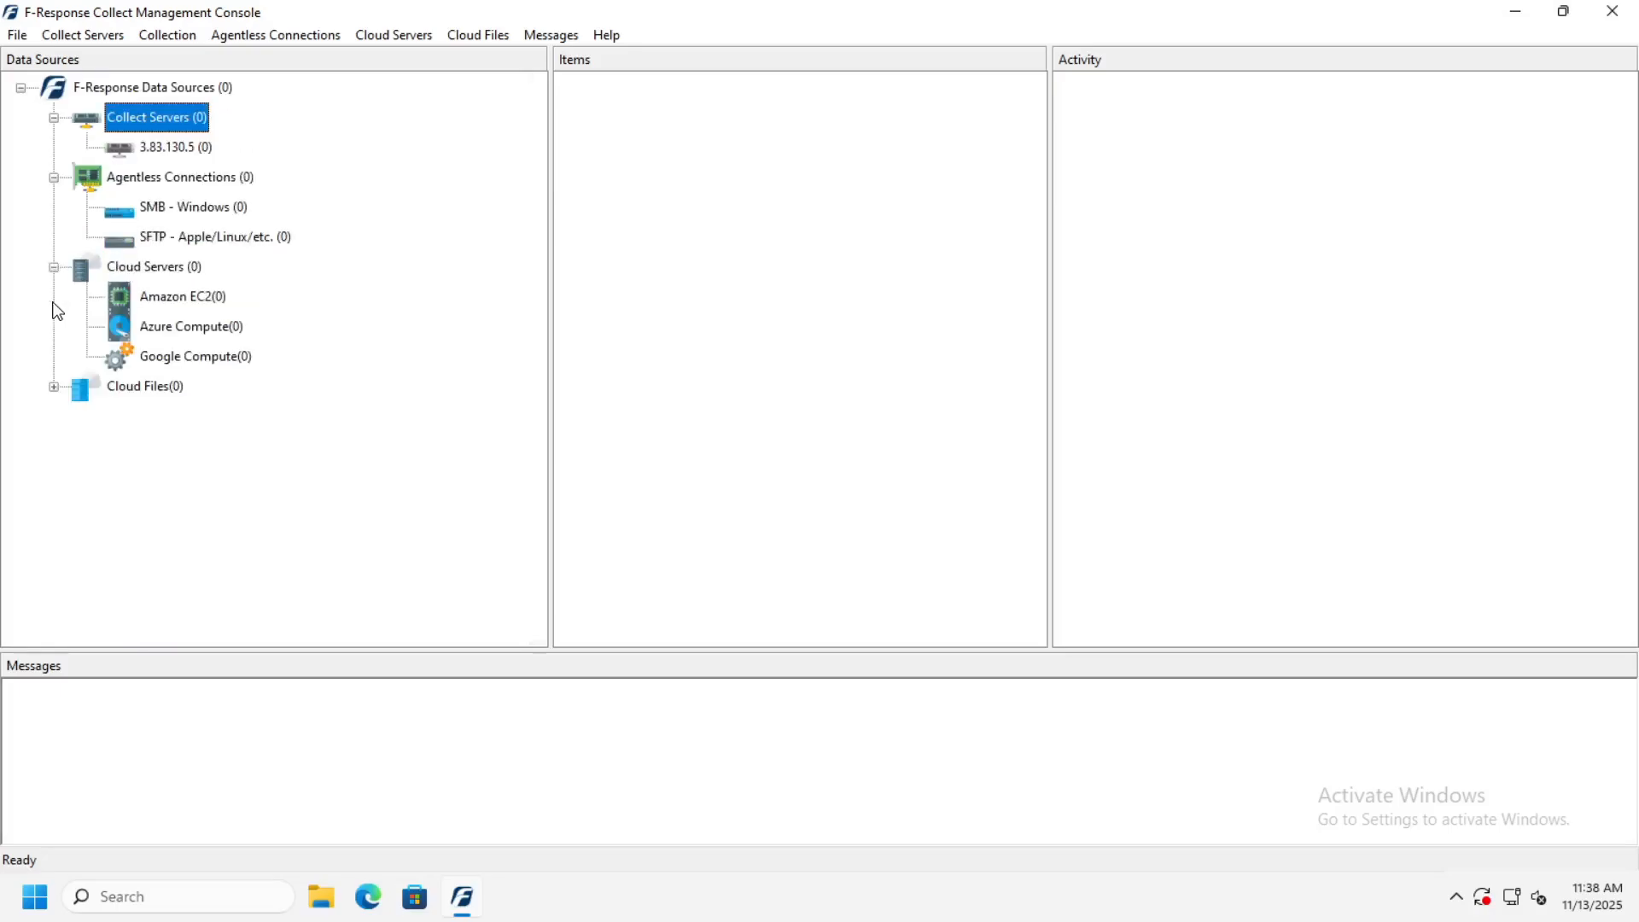
click(53, 267)
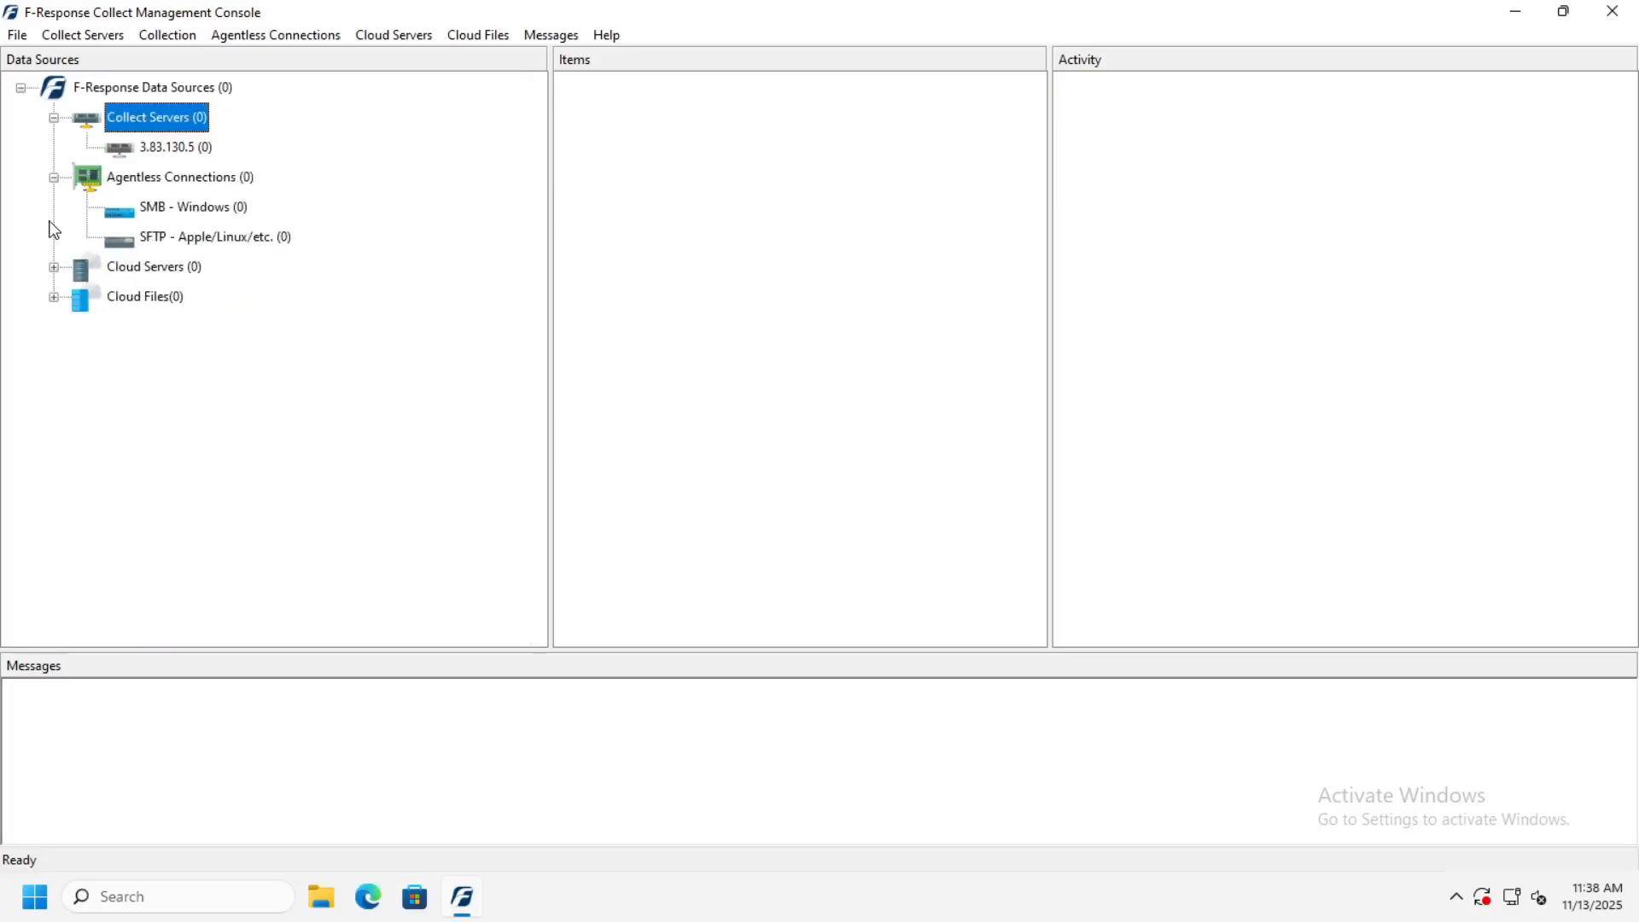
click(54, 179)
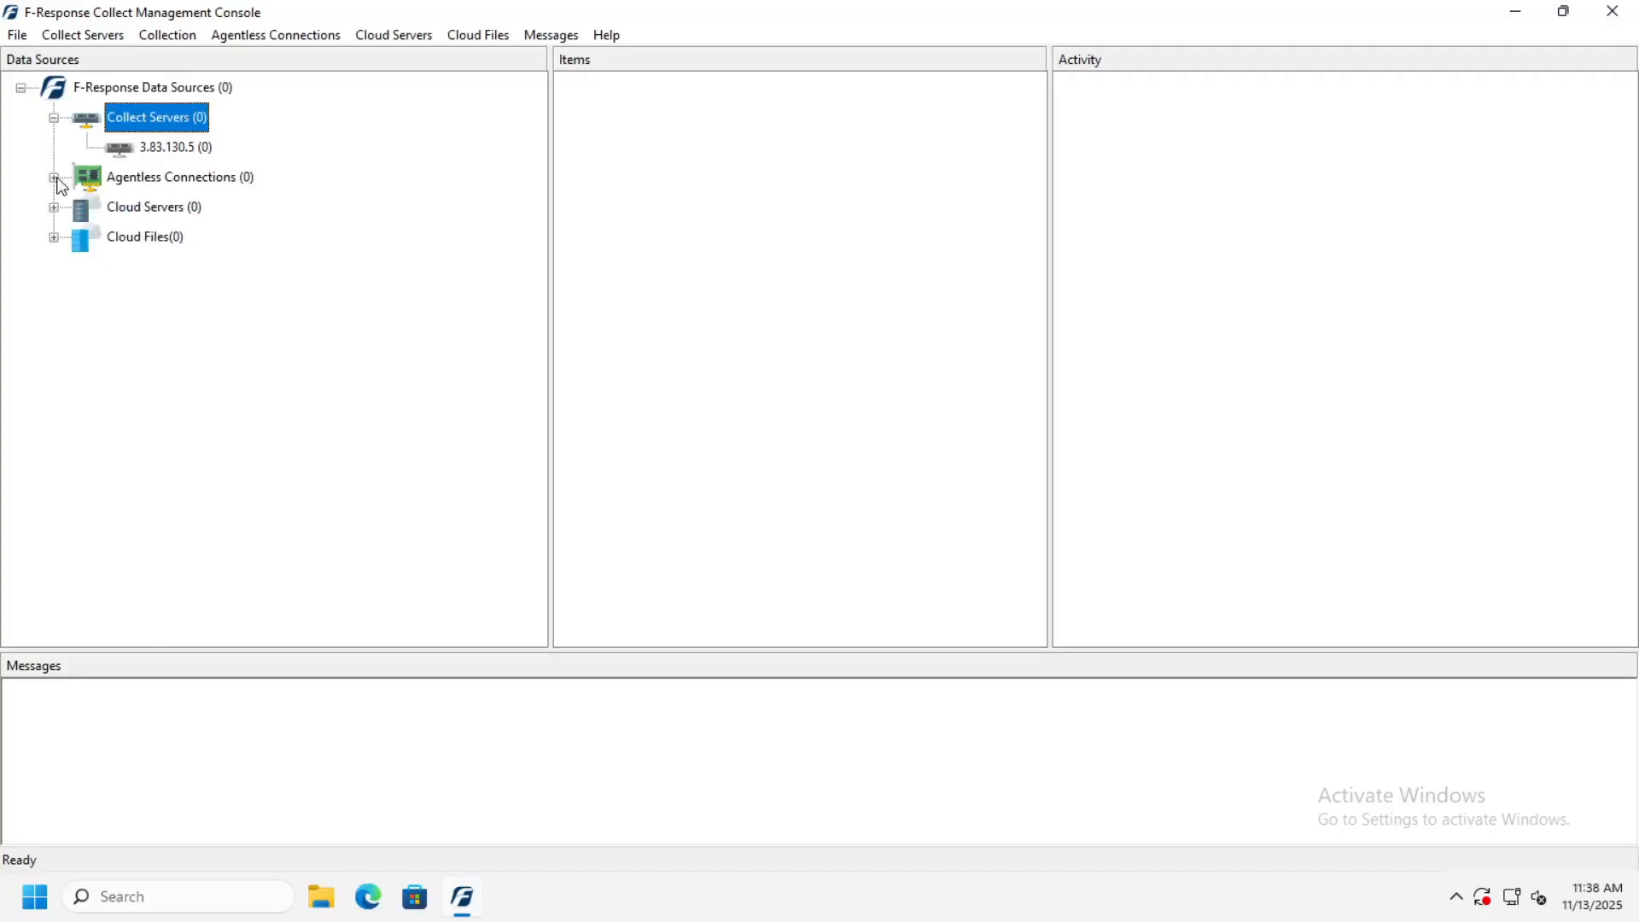
click(171, 148)
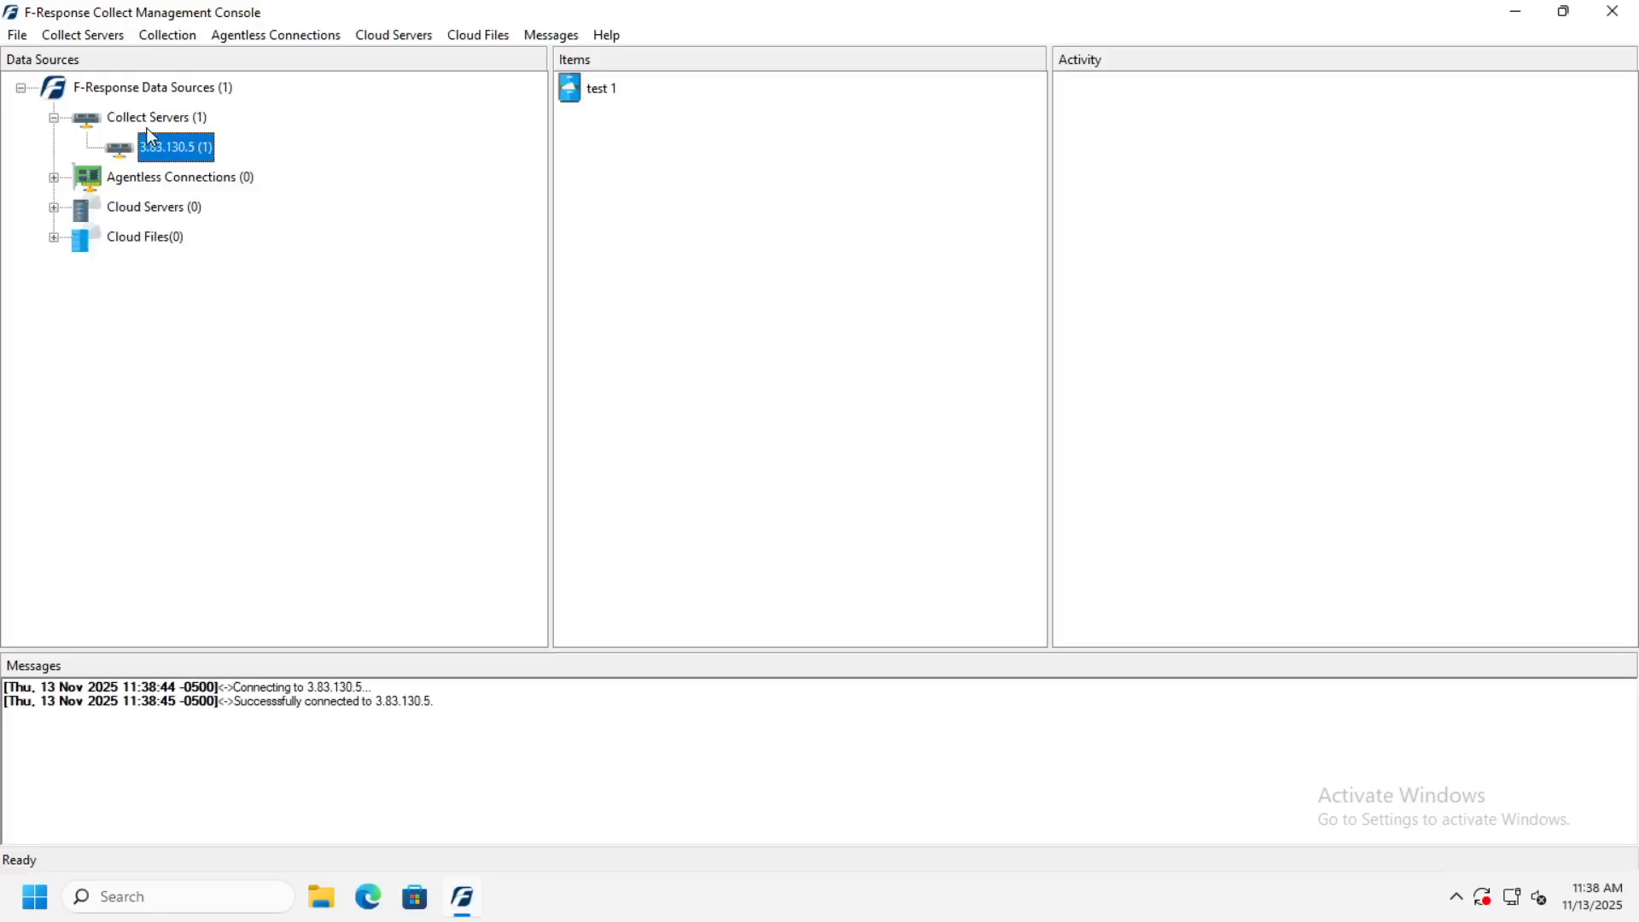
click(83, 35)
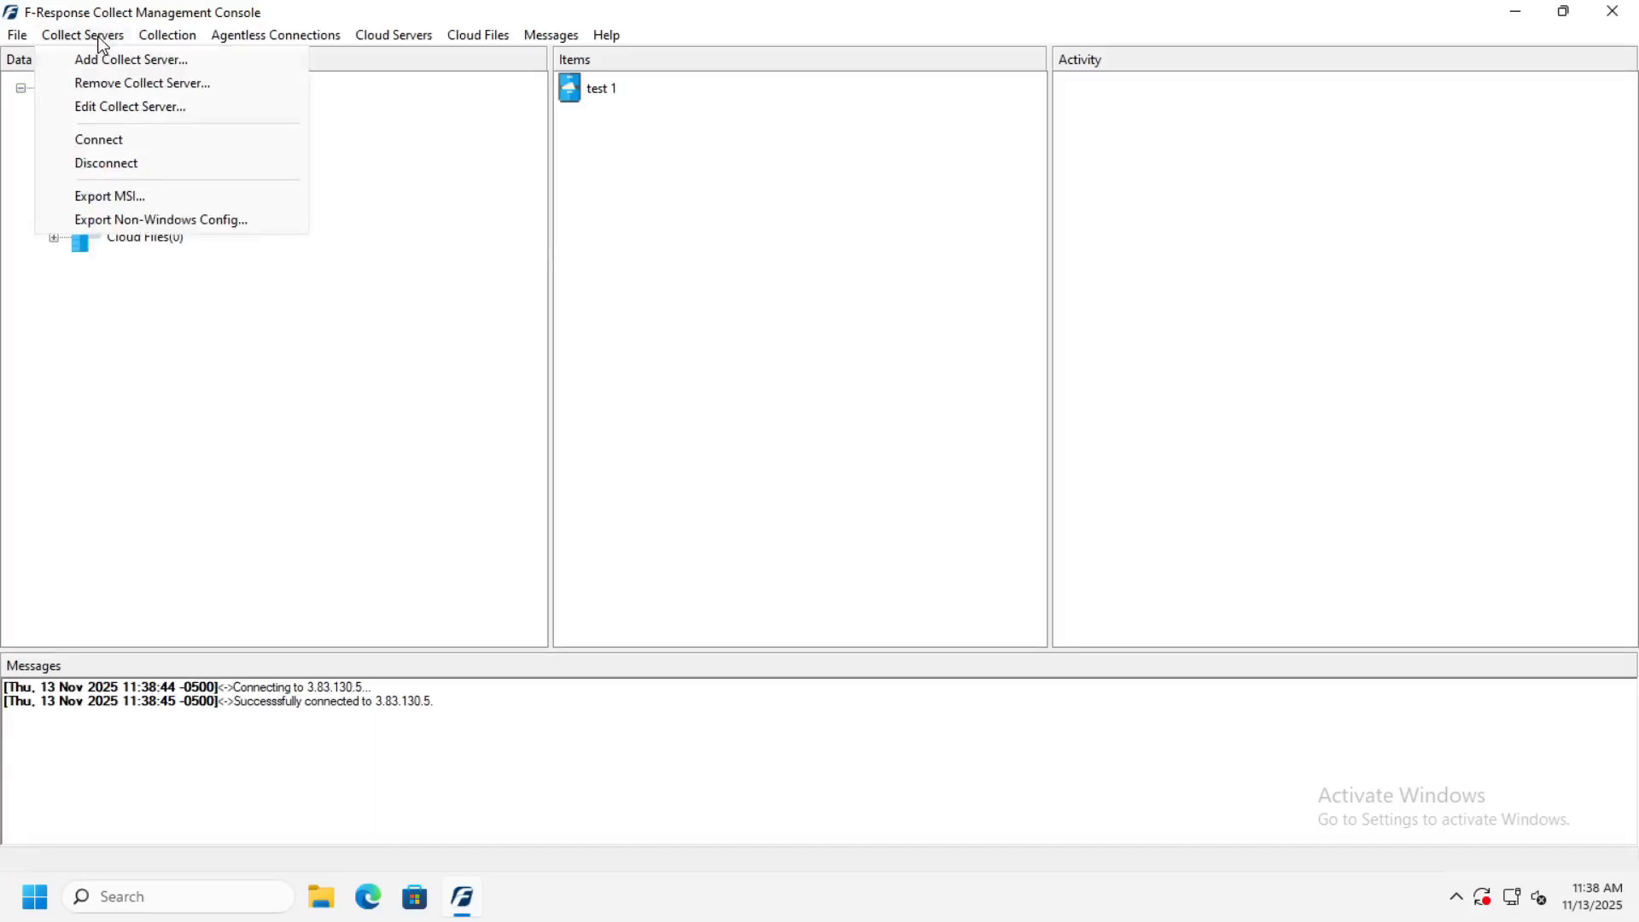
click(141, 201)
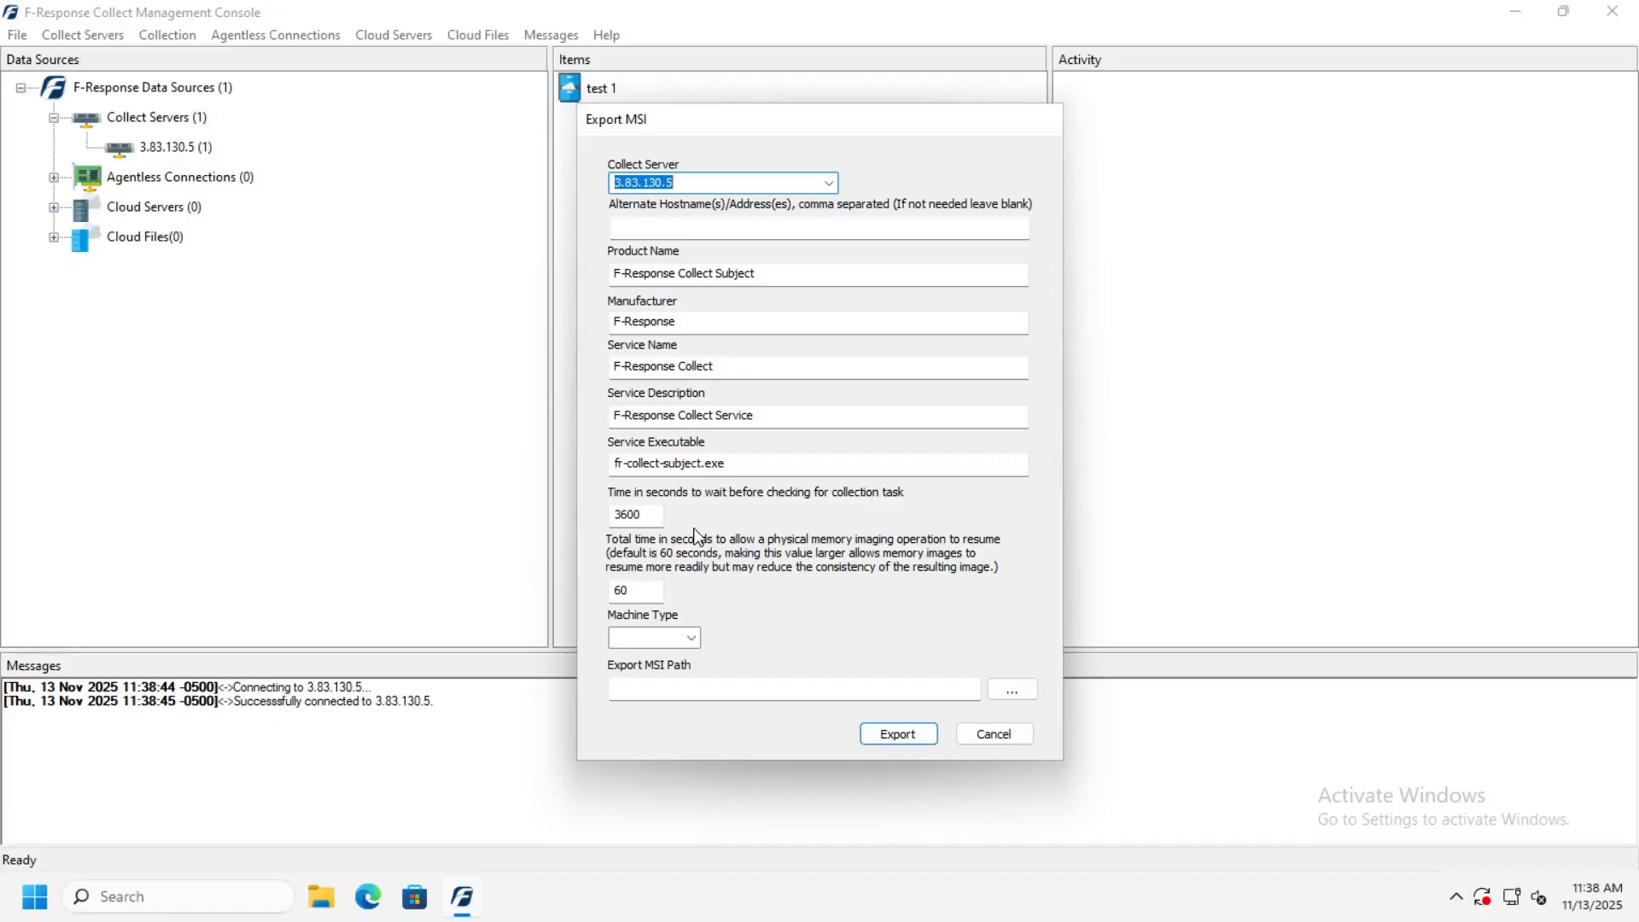
click(693, 639)
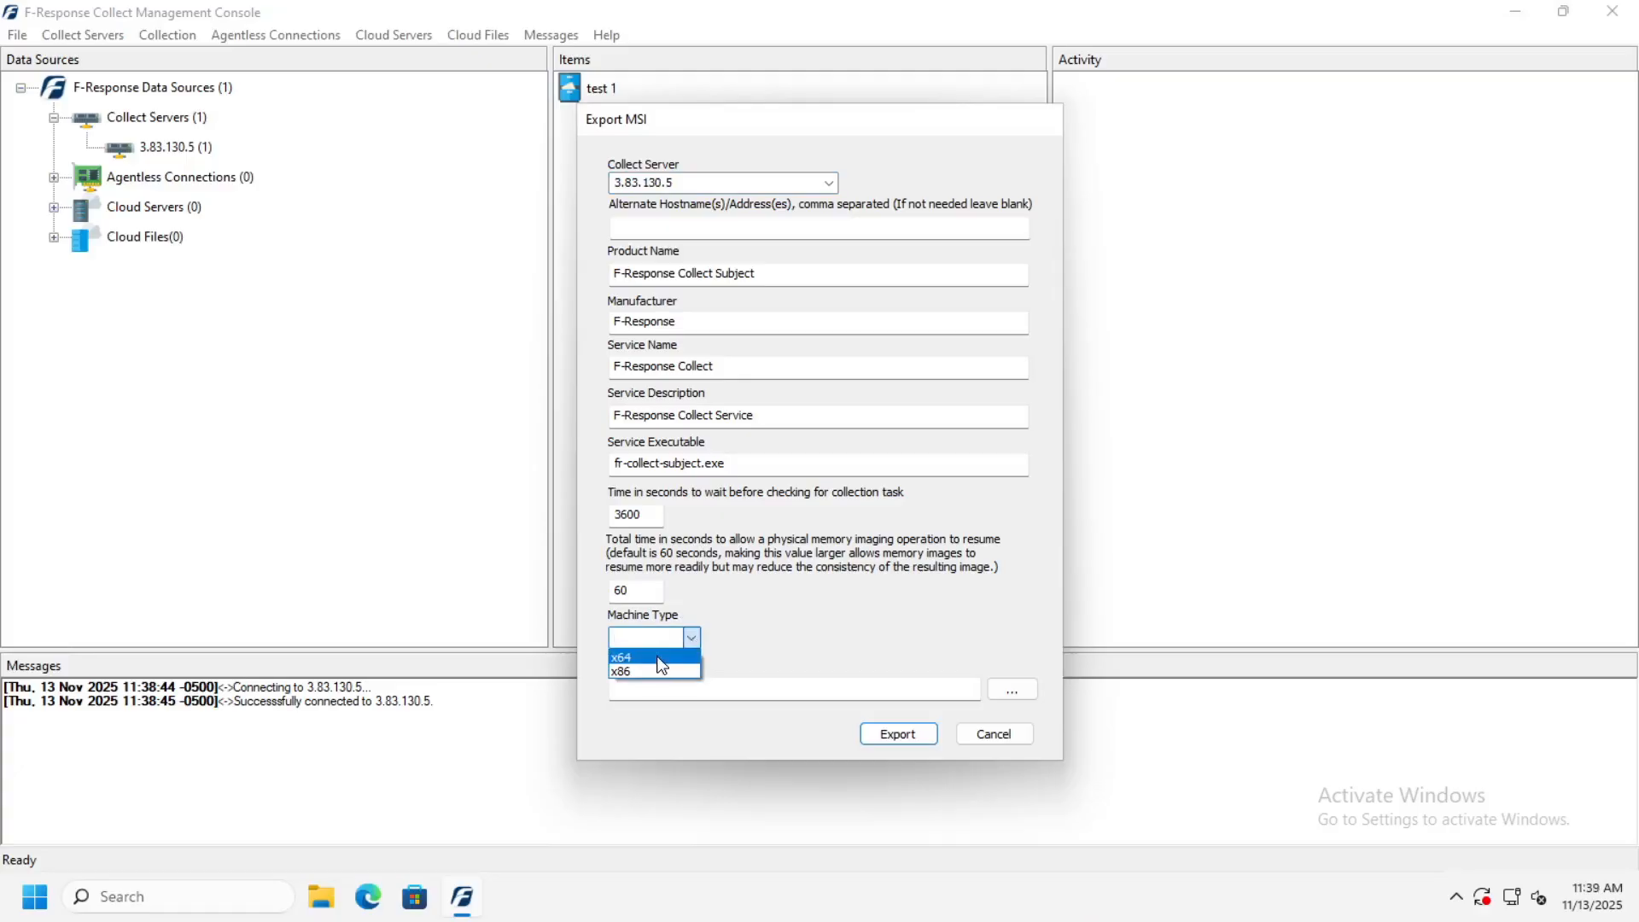
click(662, 666)
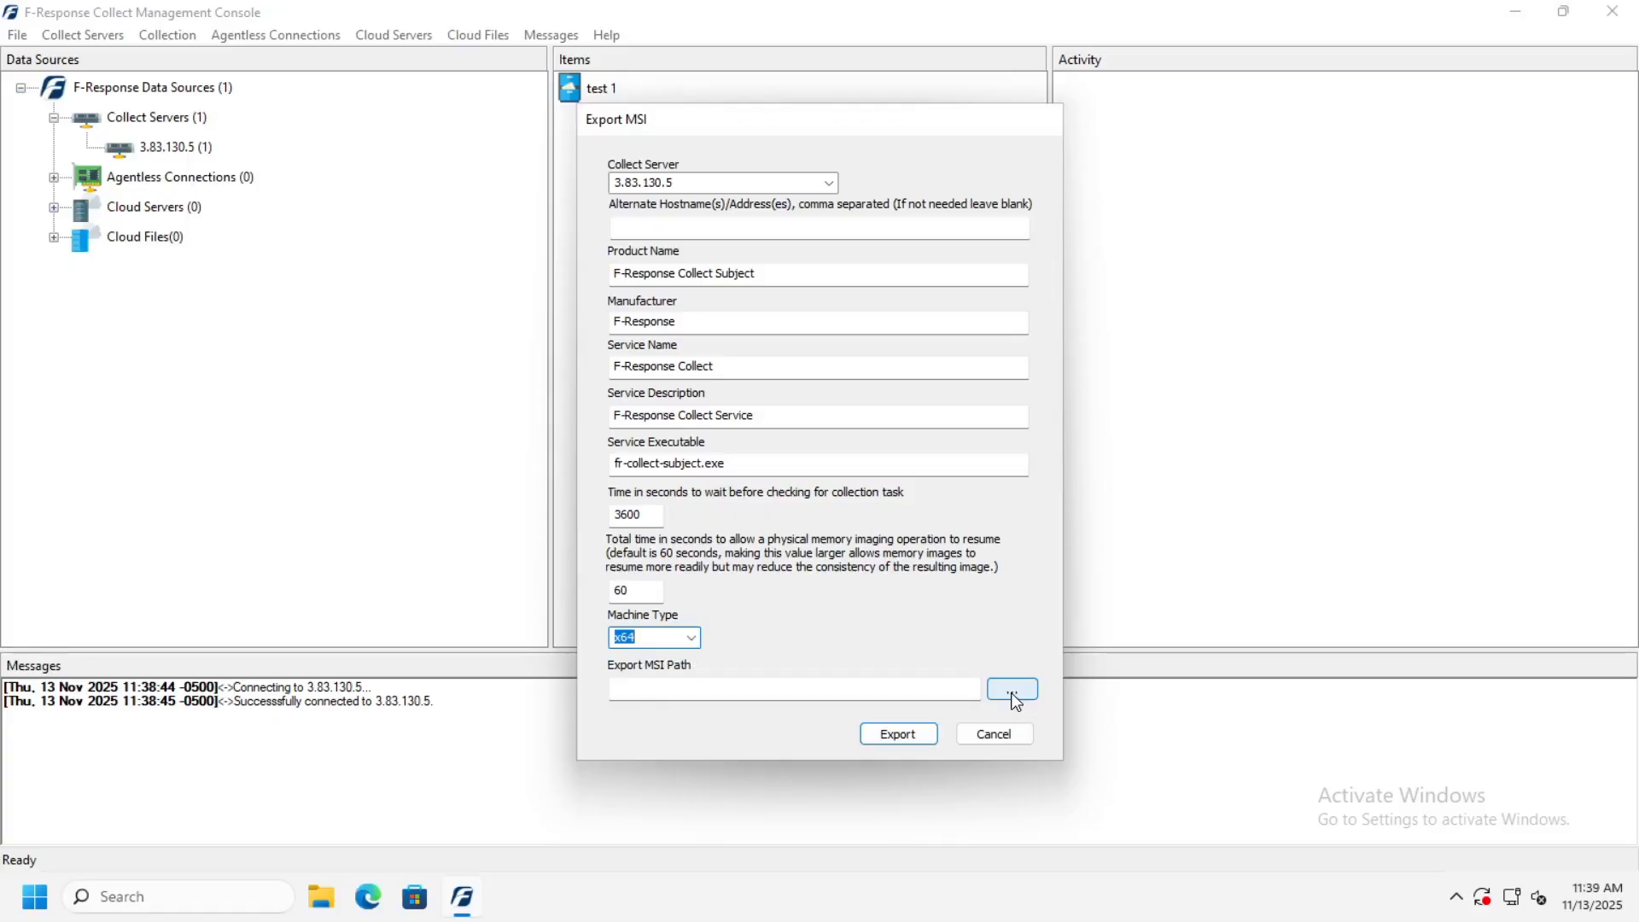
click(994, 735)
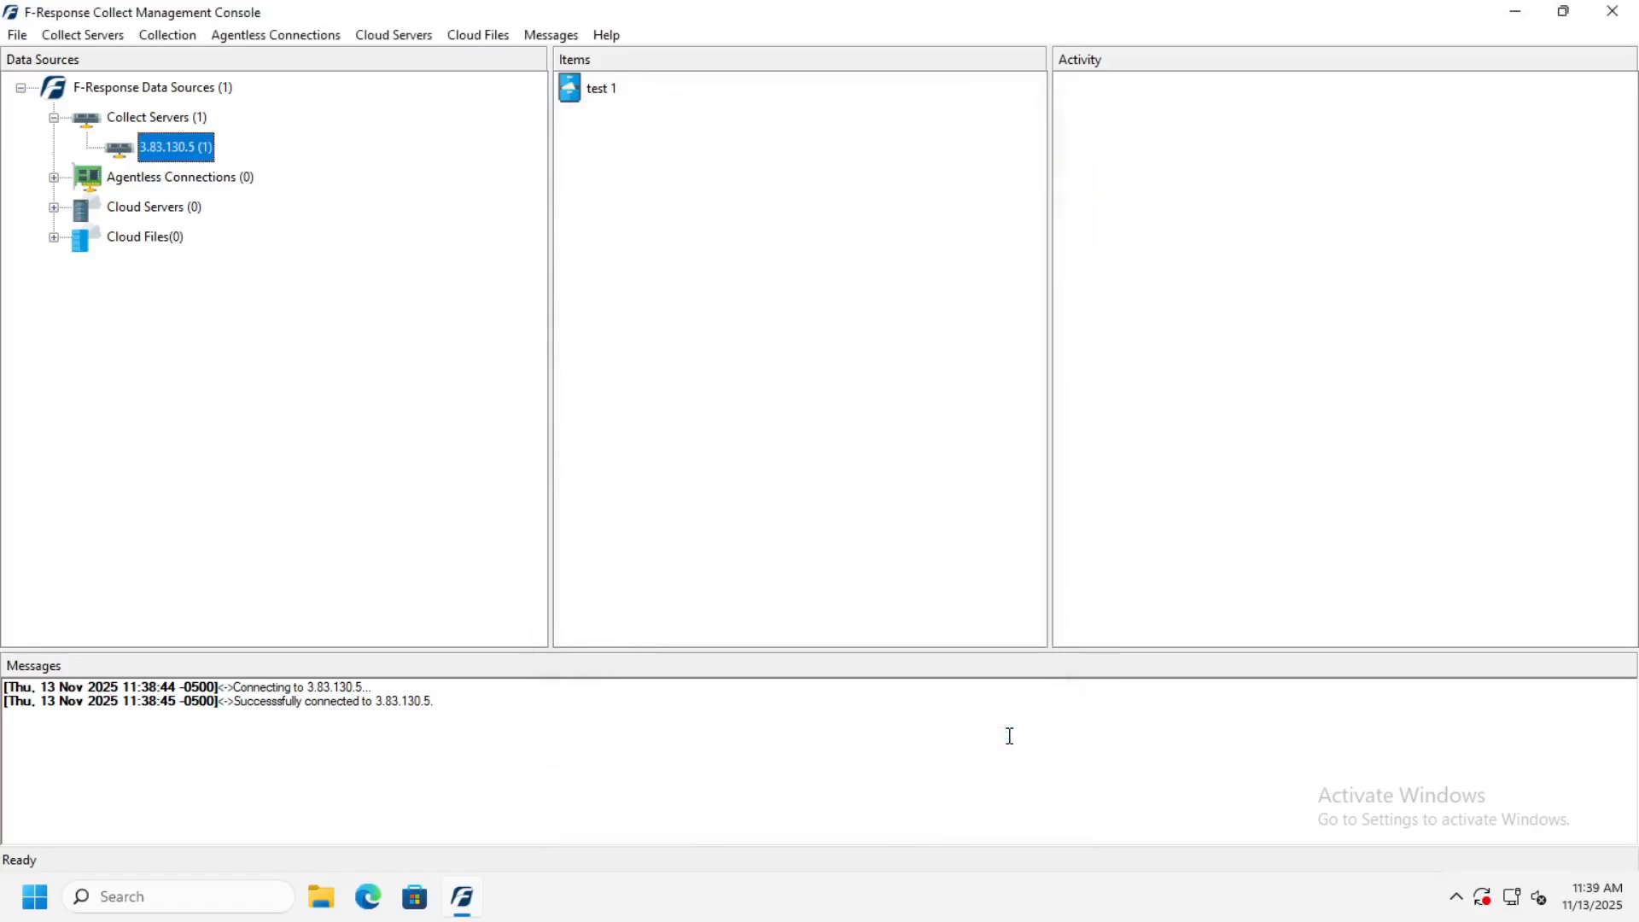
Start a new collection on the connected collect server and name it Test 2.
click(169, 35)
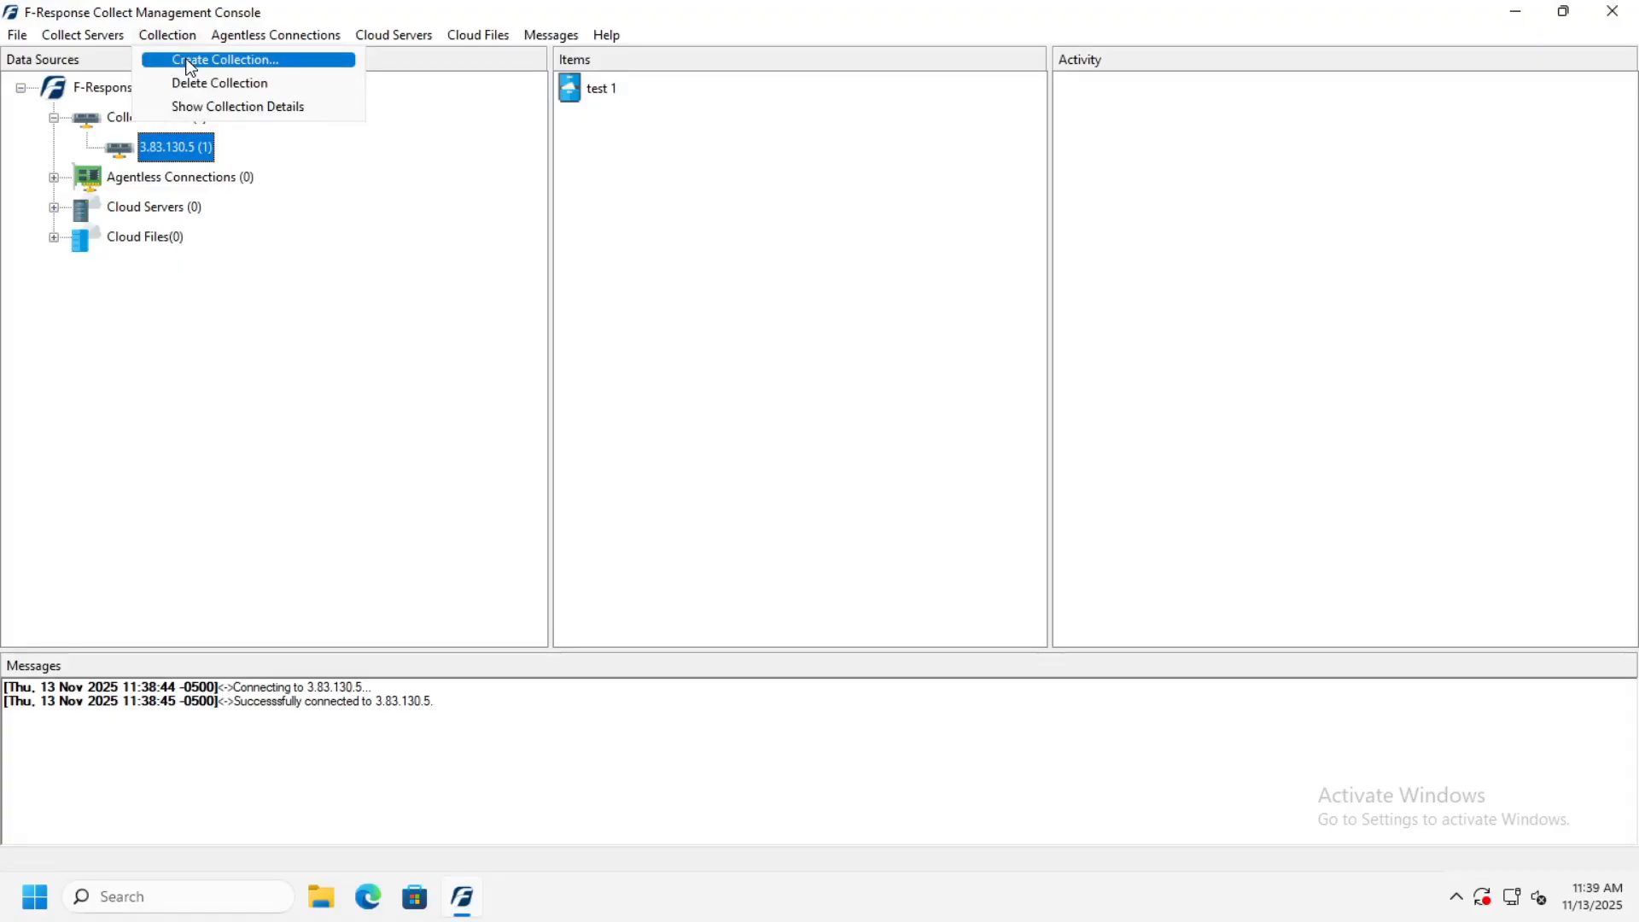
click(189, 67)
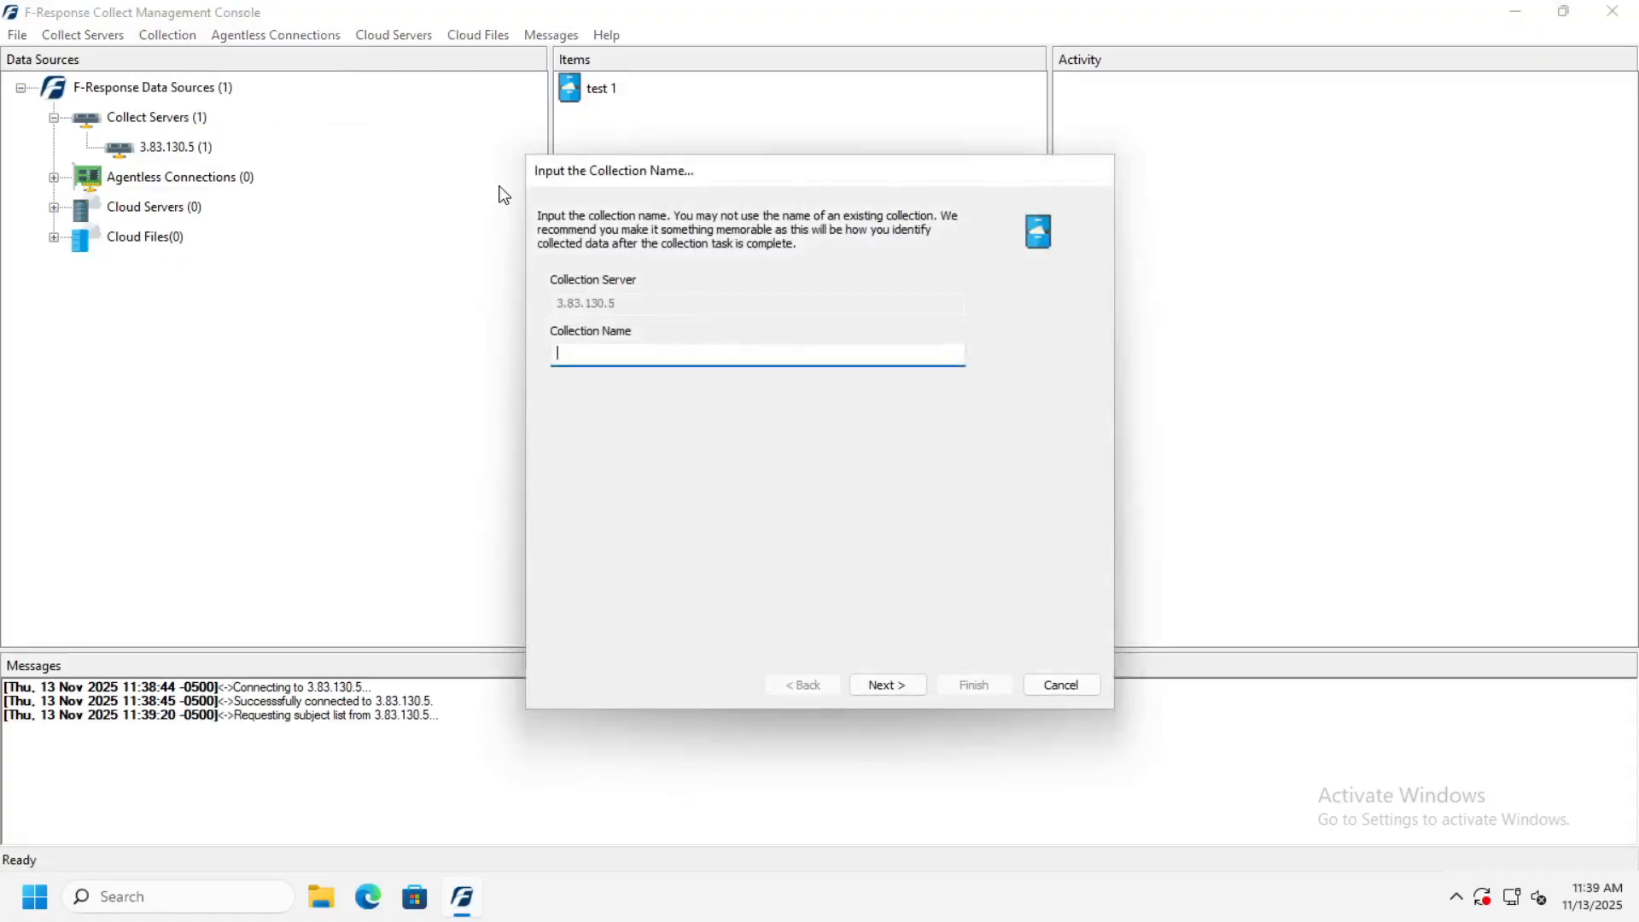
text(Test 2)
click(898, 692)
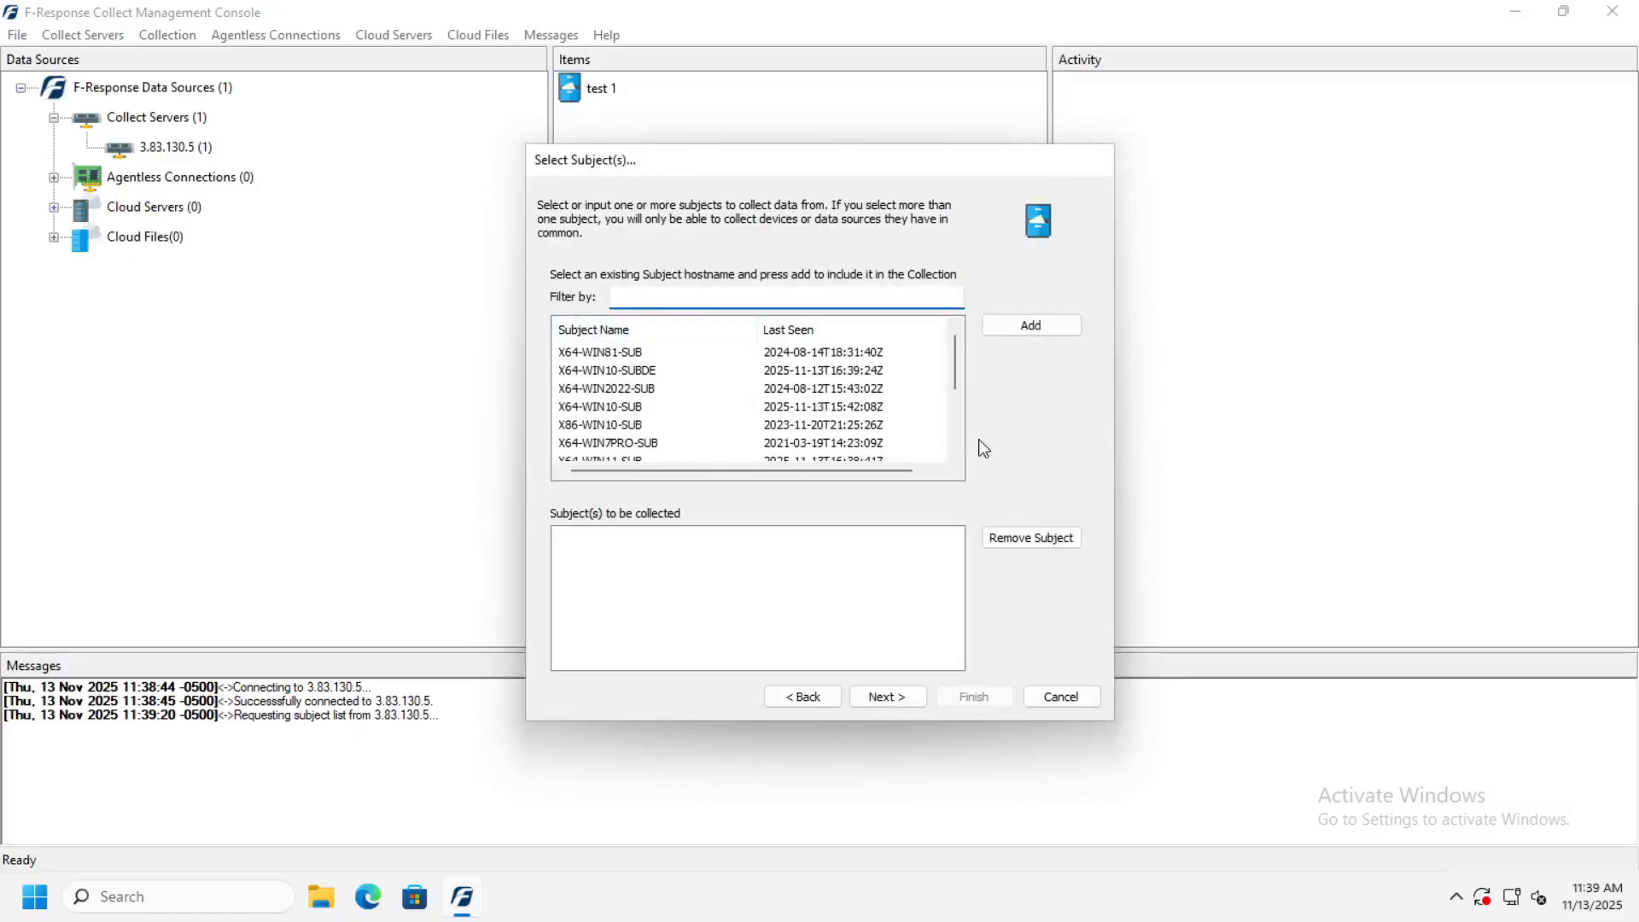
Add X64-WIN11-SUB as the subject to collect from and continue to target selection.
click(956, 433)
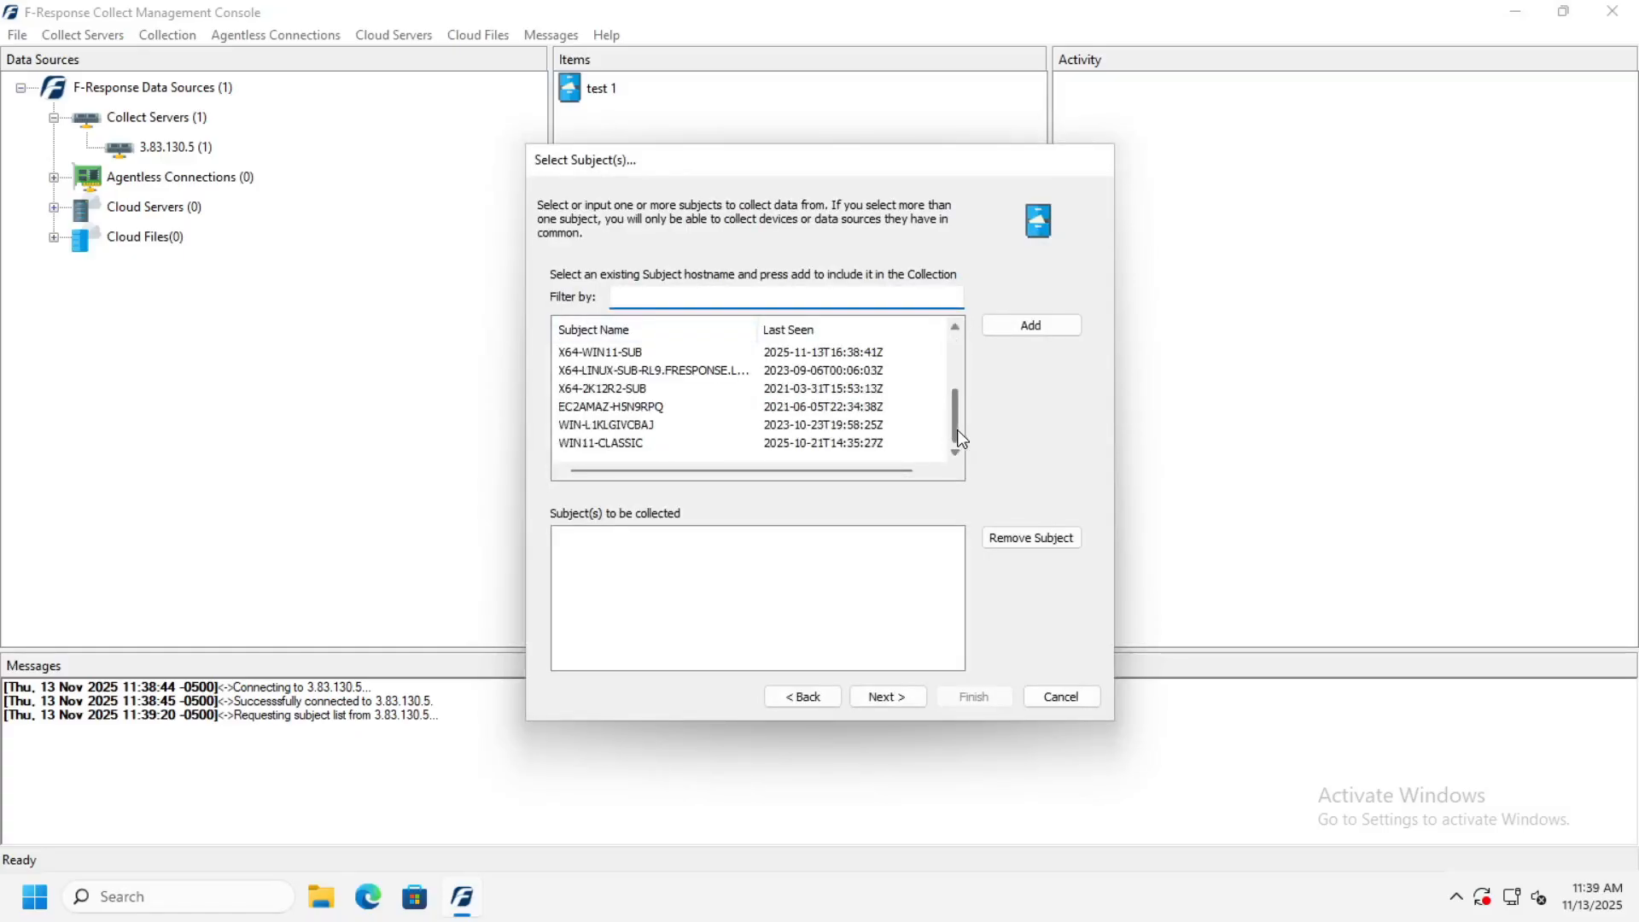
click(625, 357)
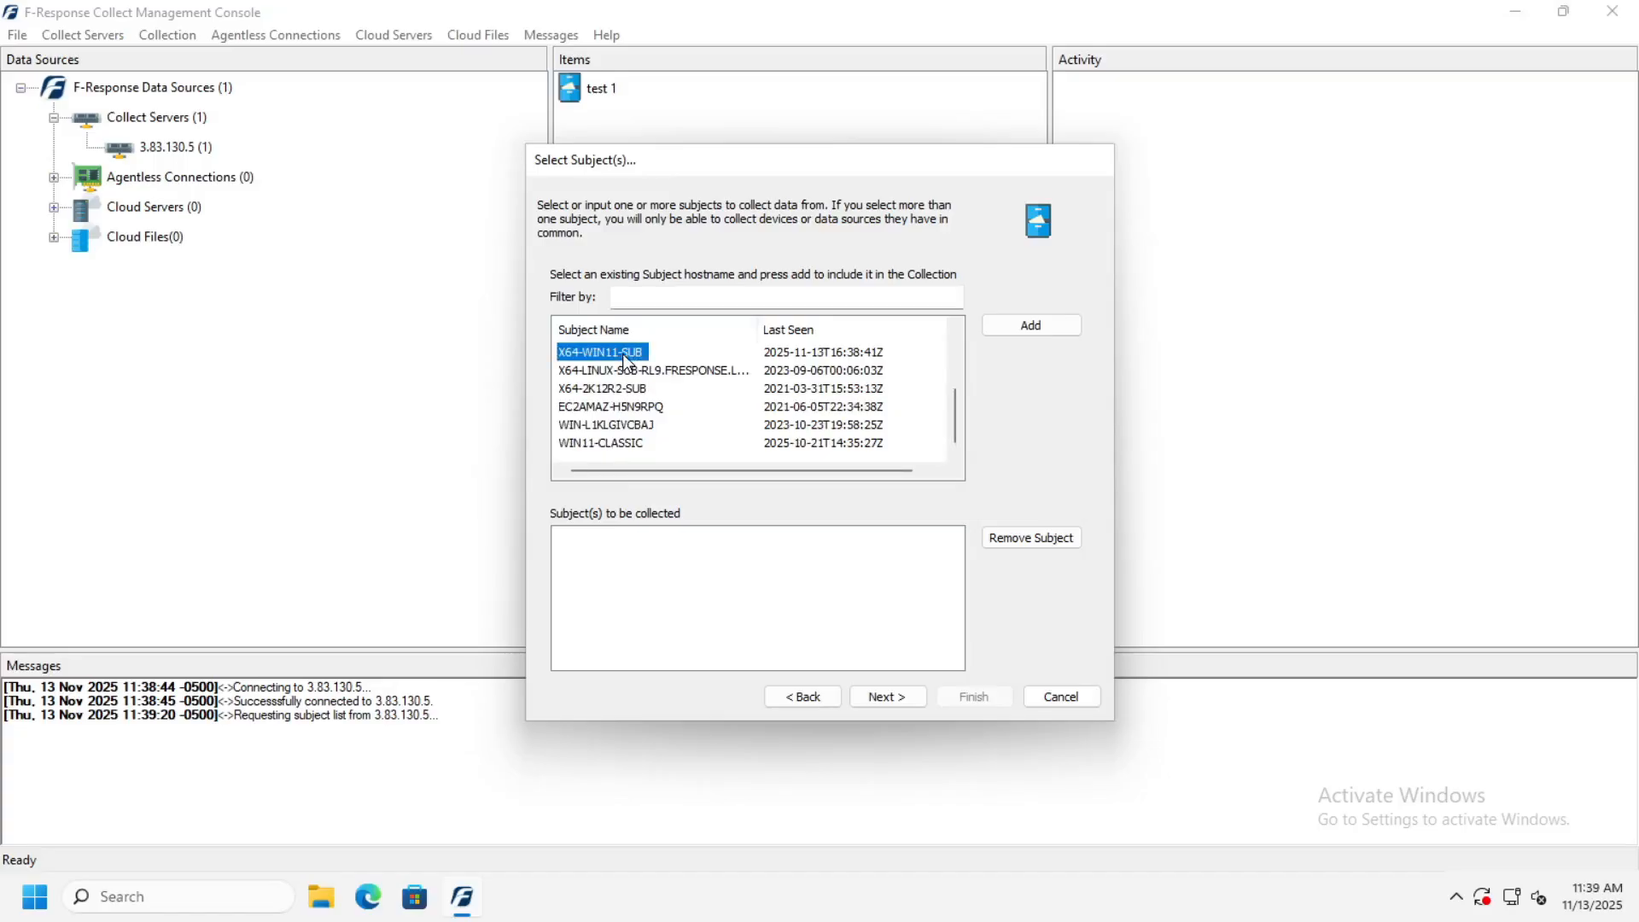
click(1013, 333)
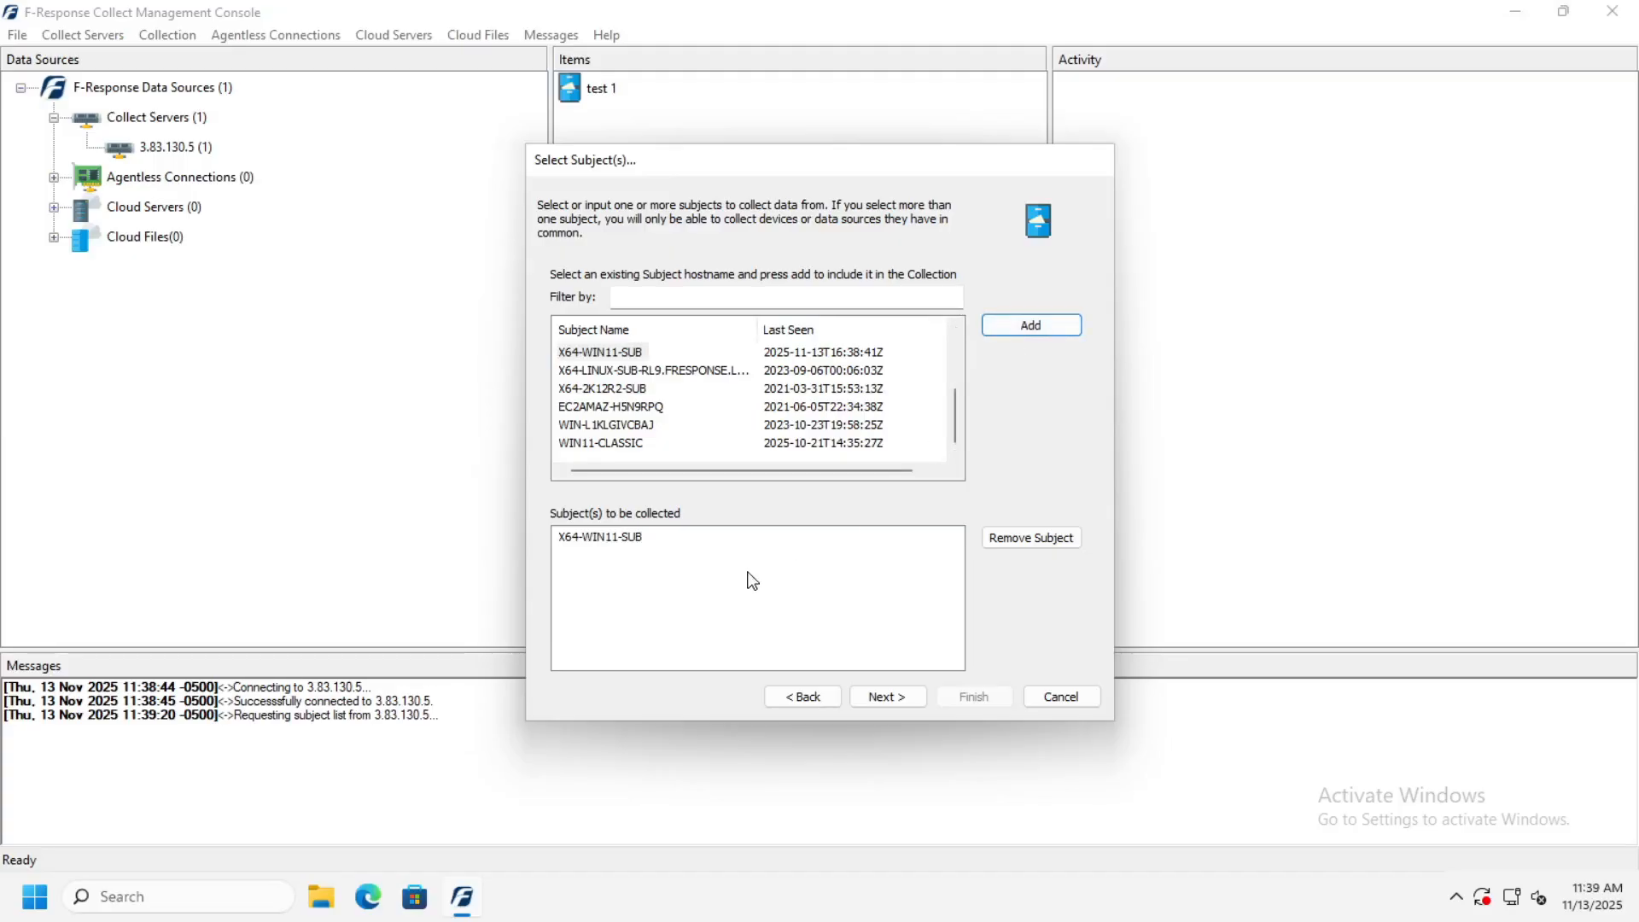
click(884, 697)
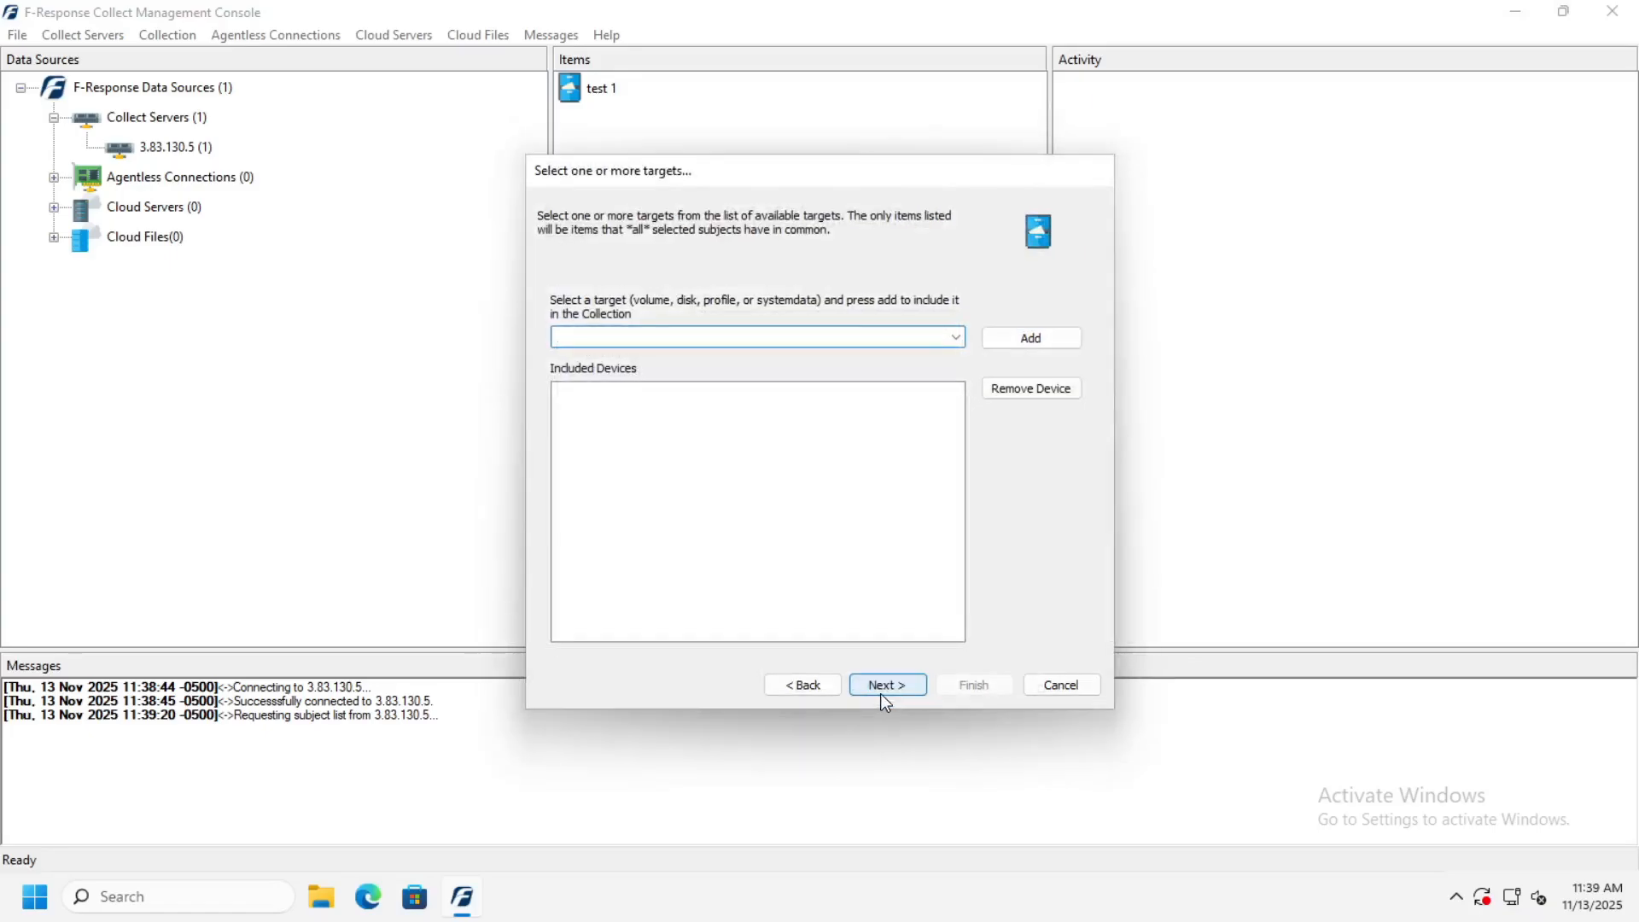
Include disk-1 as the collection target and finish creating the collection without uninstalling any subject.
click(966, 340)
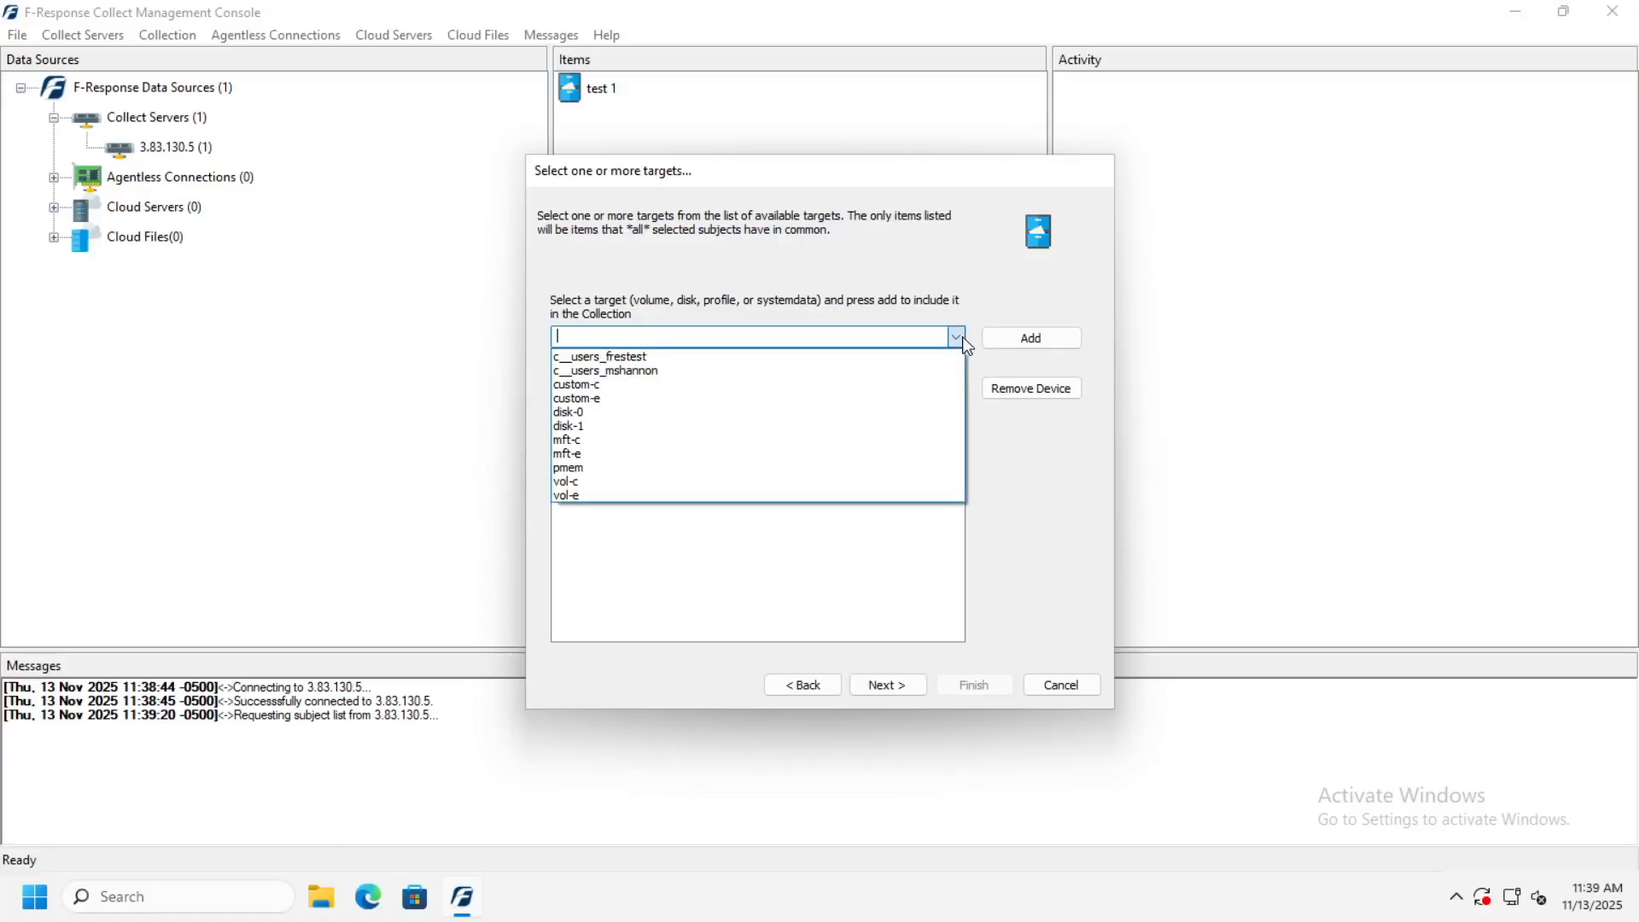
click(582, 427)
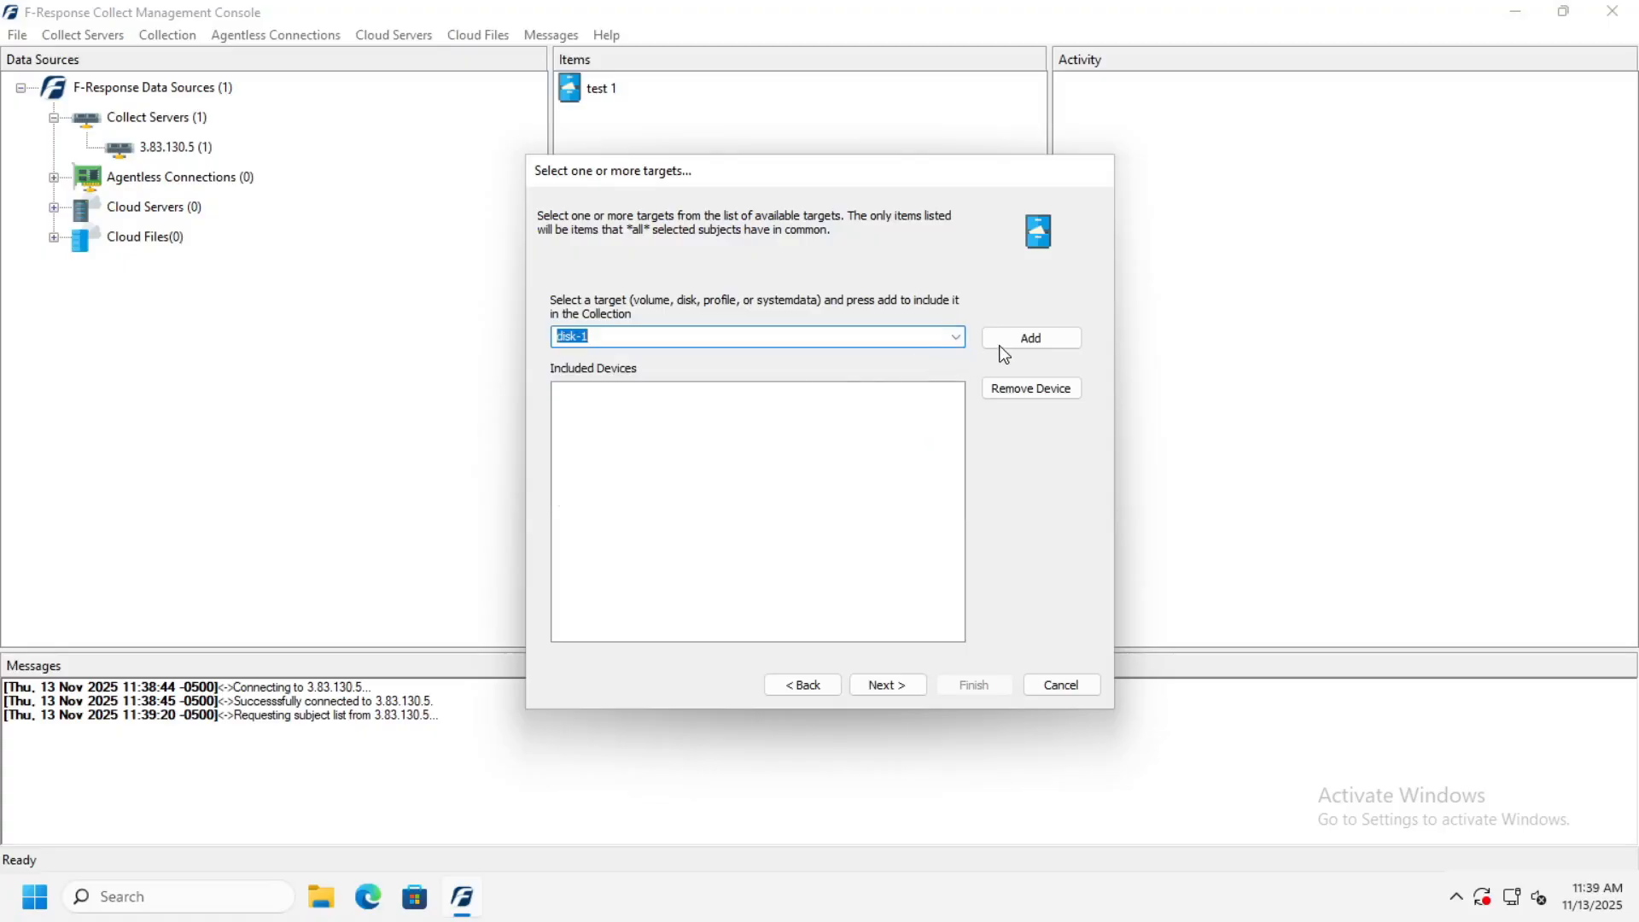
click(1007, 344)
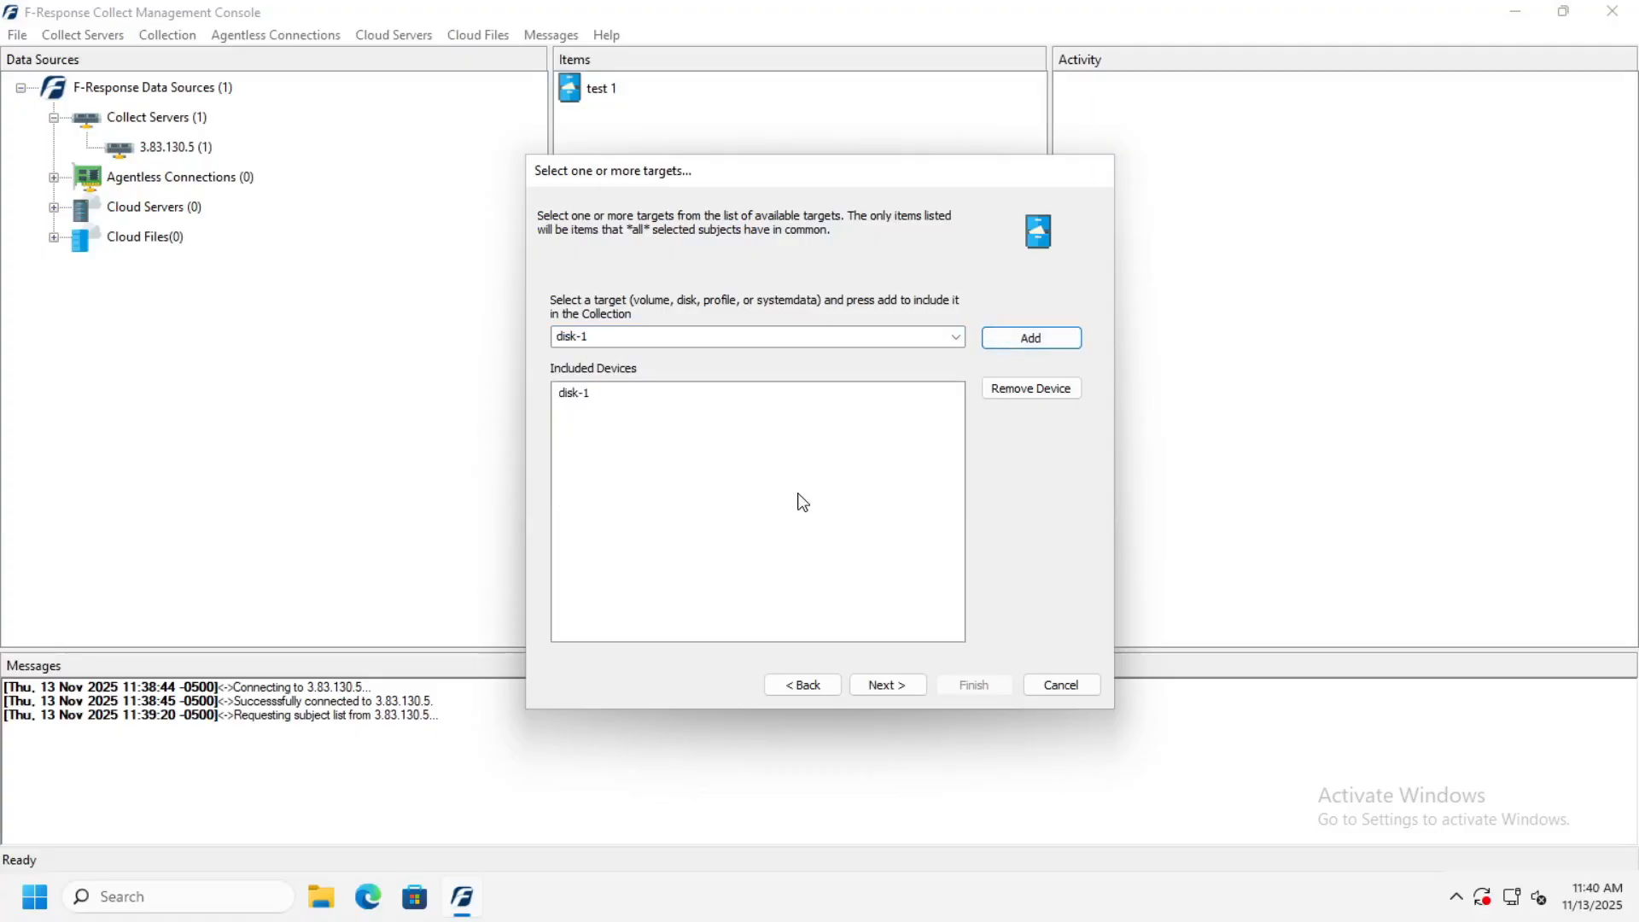
click(901, 695)
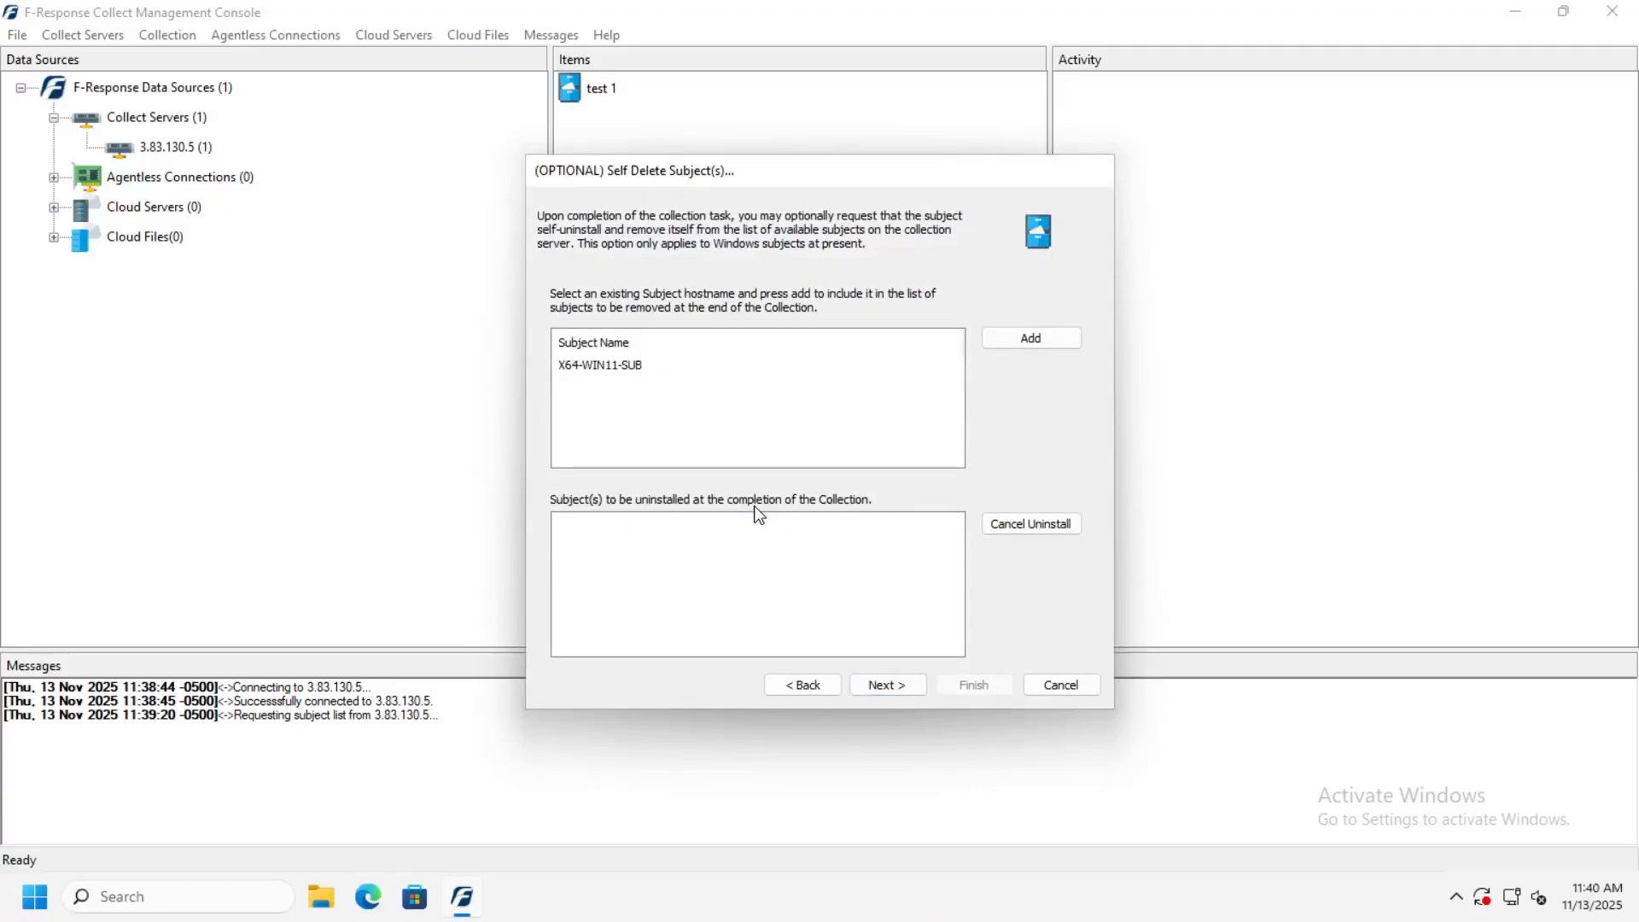
click(895, 692)
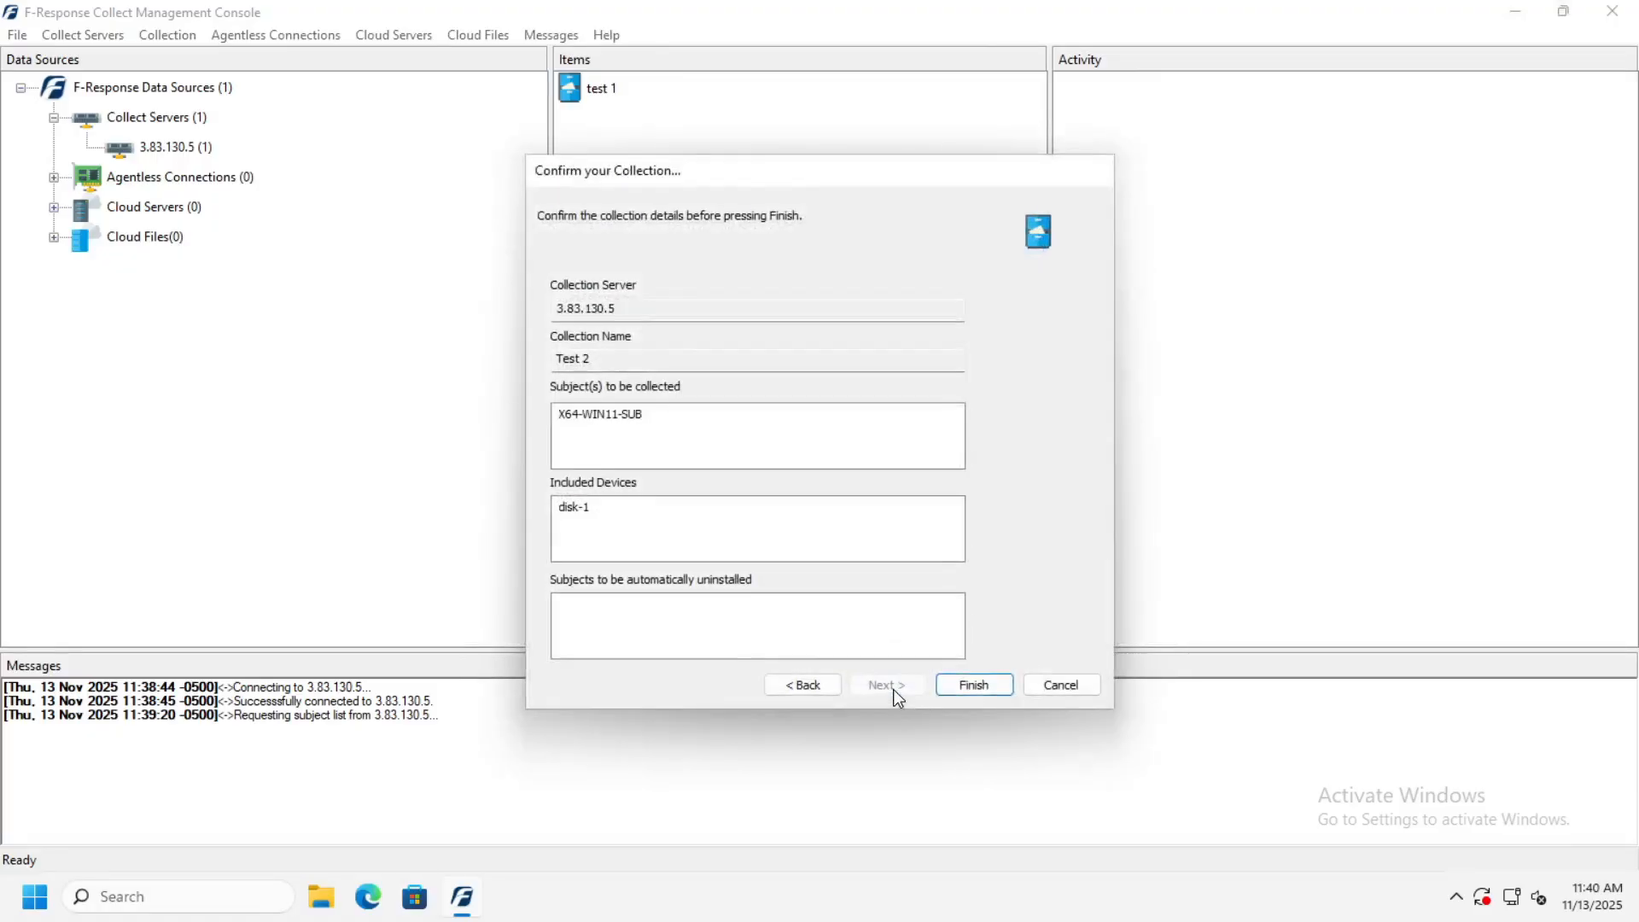
click(965, 690)
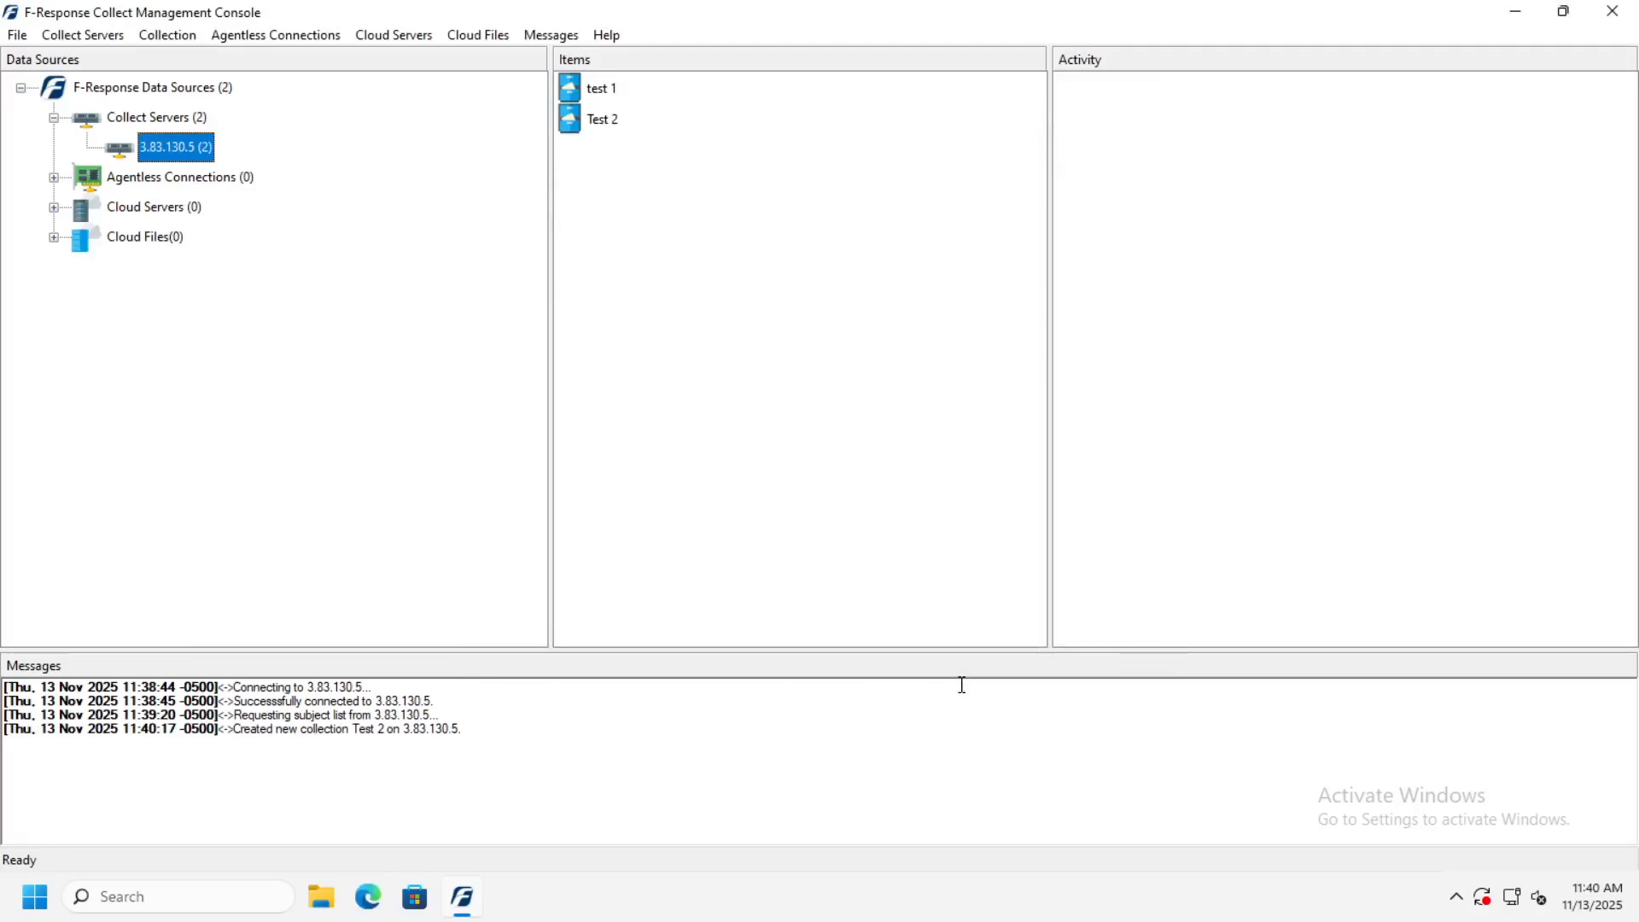
Examine the details of the Test 2 collection for subject X64-WIN11-SUB and its device disk-1.
double_click(576, 135)
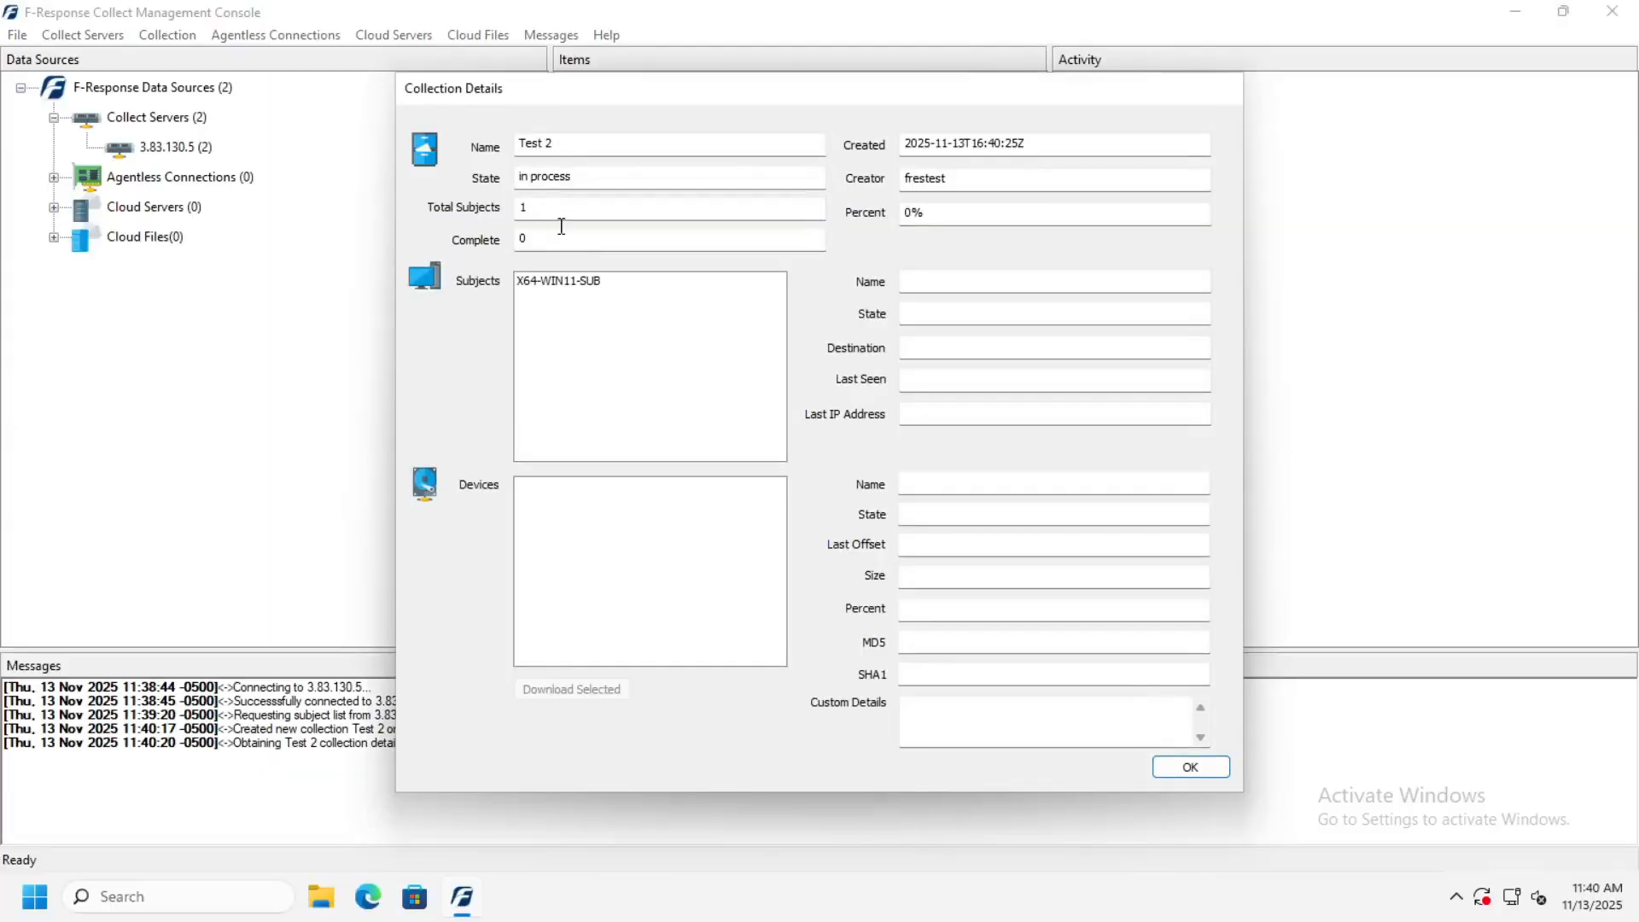
click(571, 290)
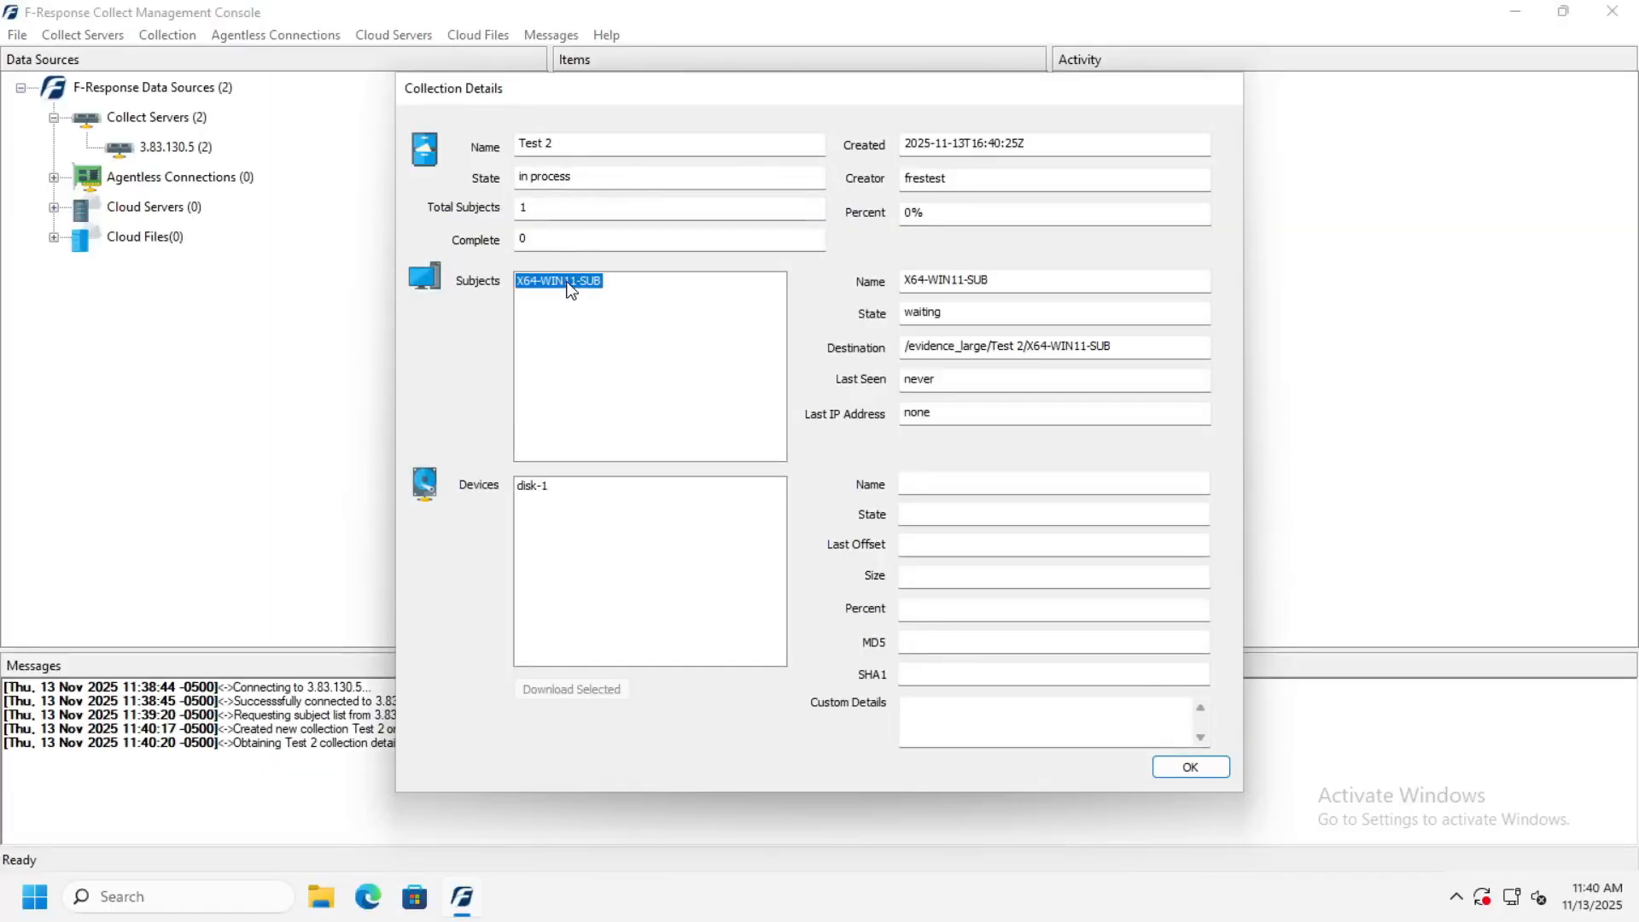
click(531, 487)
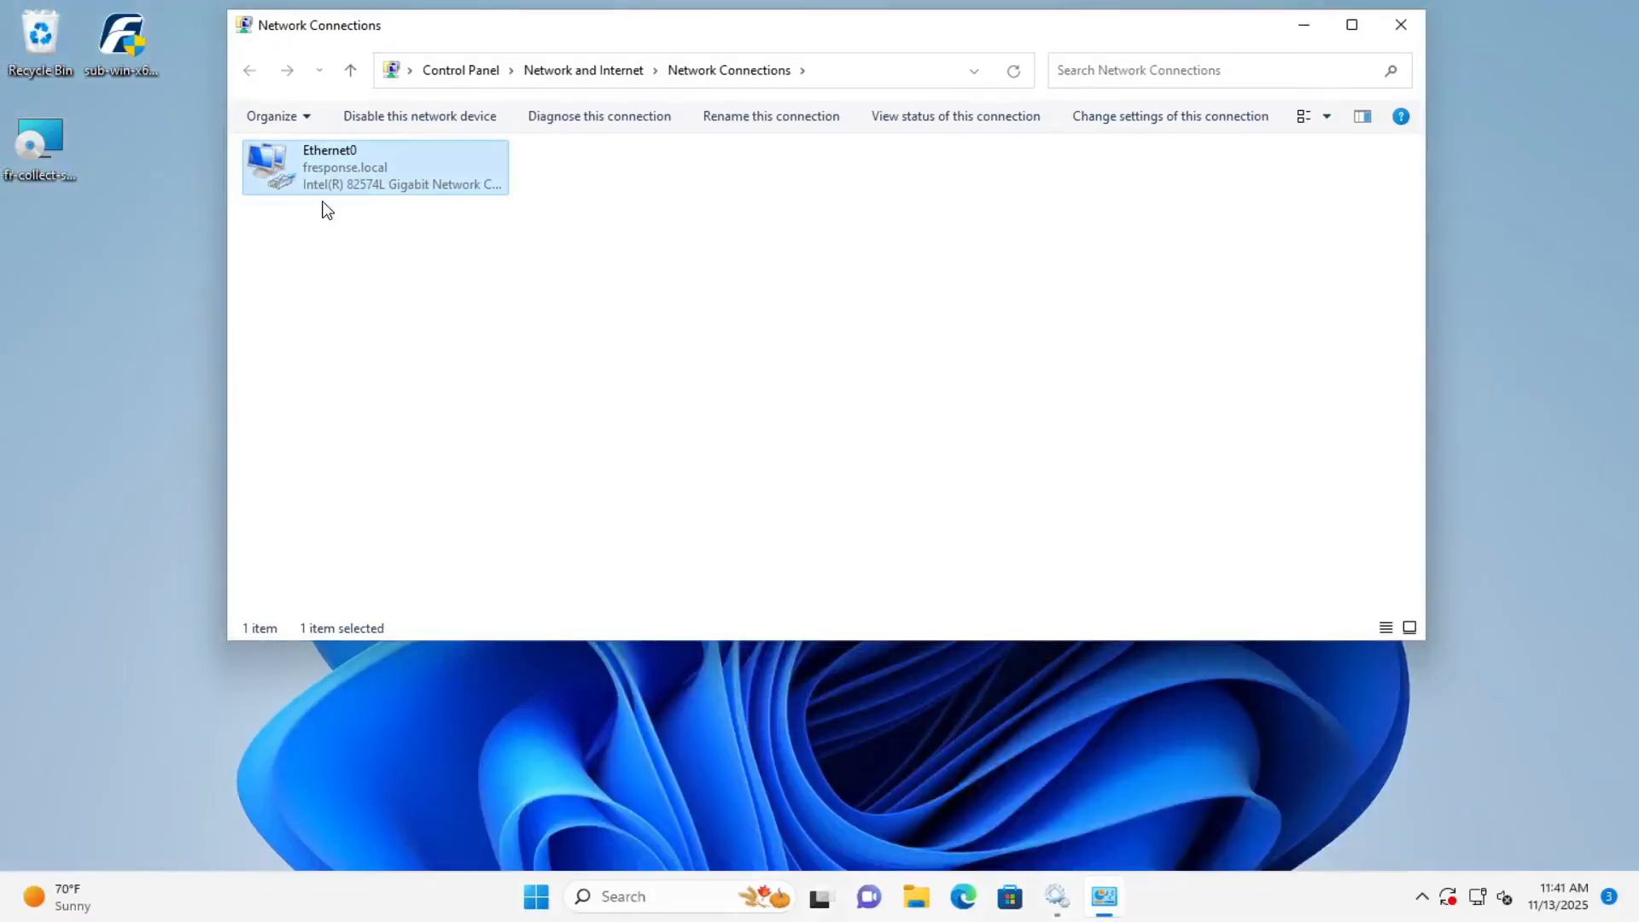
On the subject machine, disable the Ethernet0 network adapter and re-enable it to interrupt and restore the connection.
right_click(288, 171)
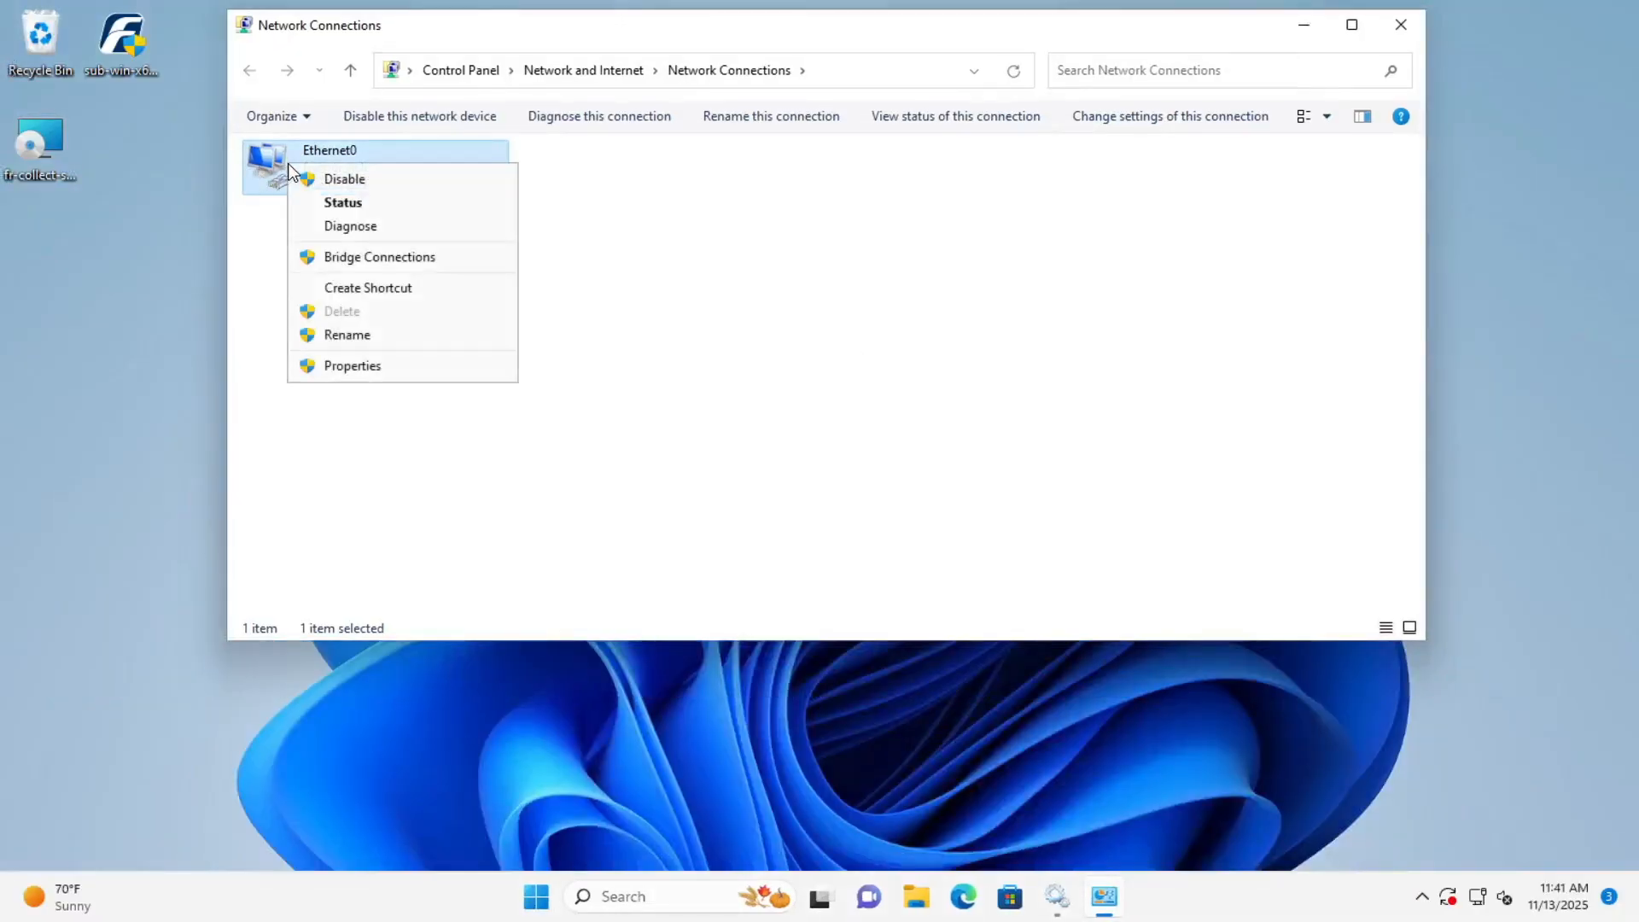
click(335, 181)
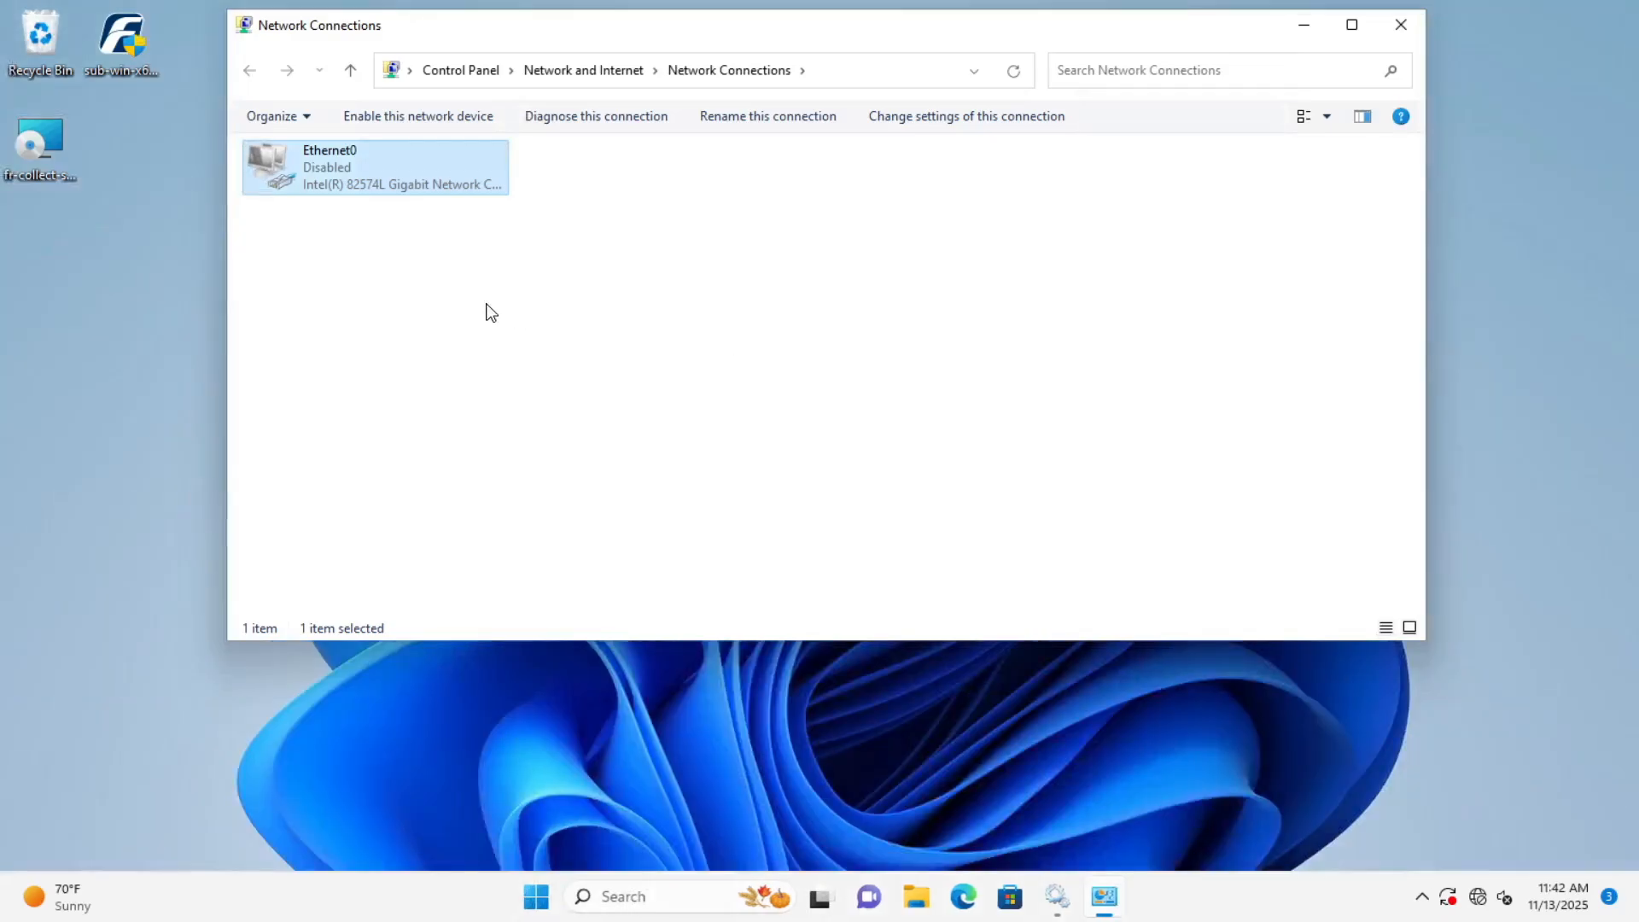
right_click(359, 177)
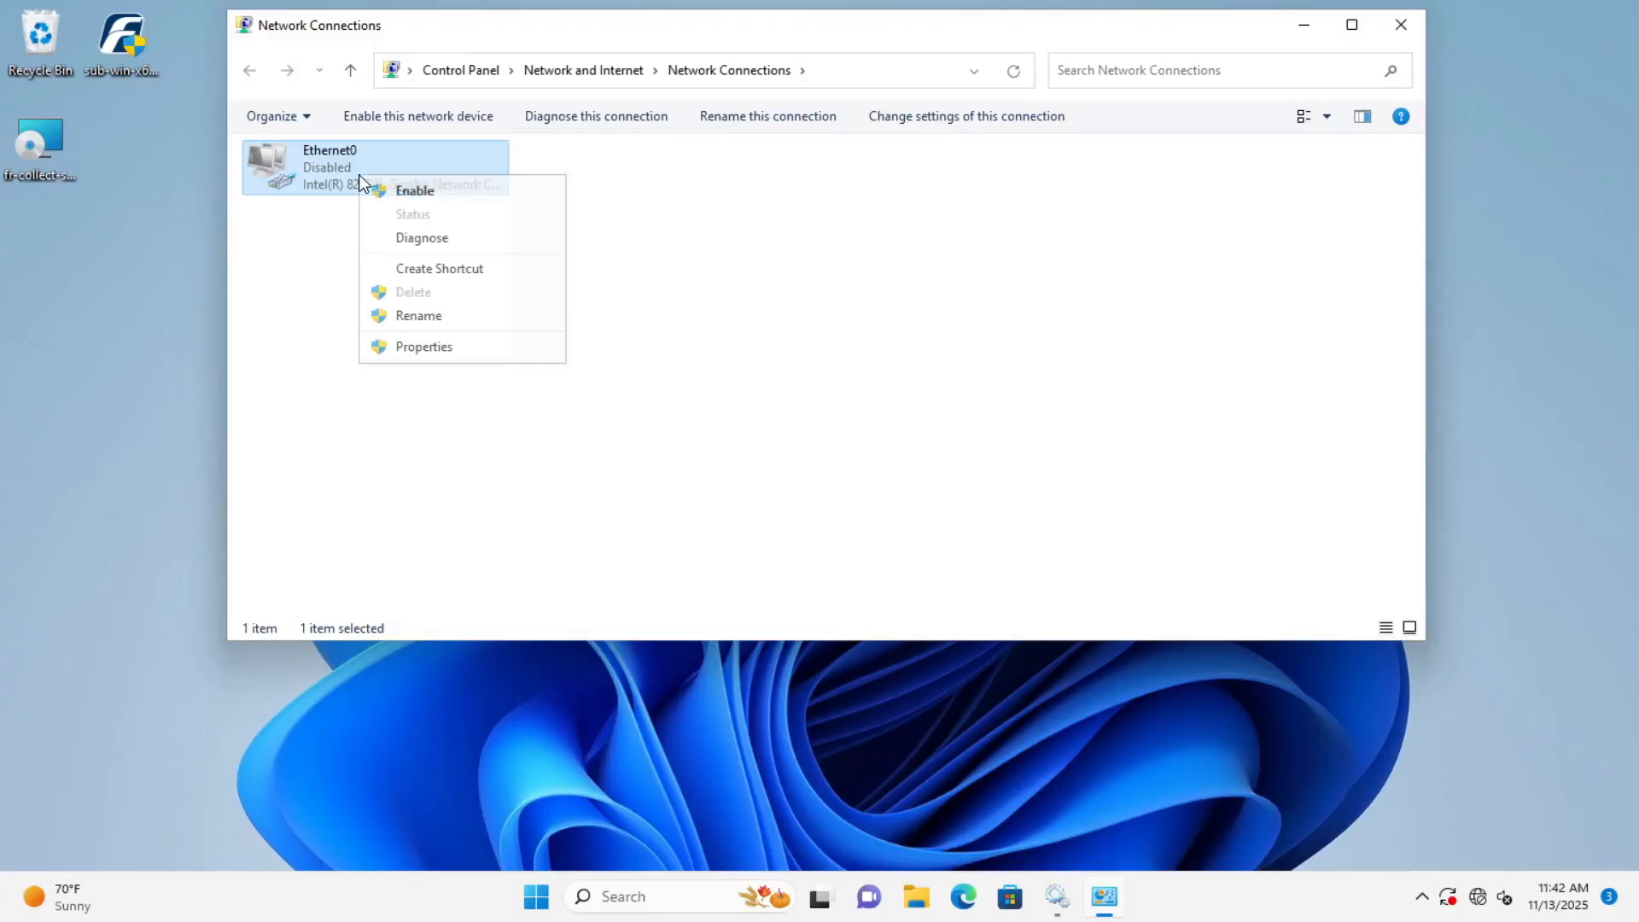
click(382, 192)
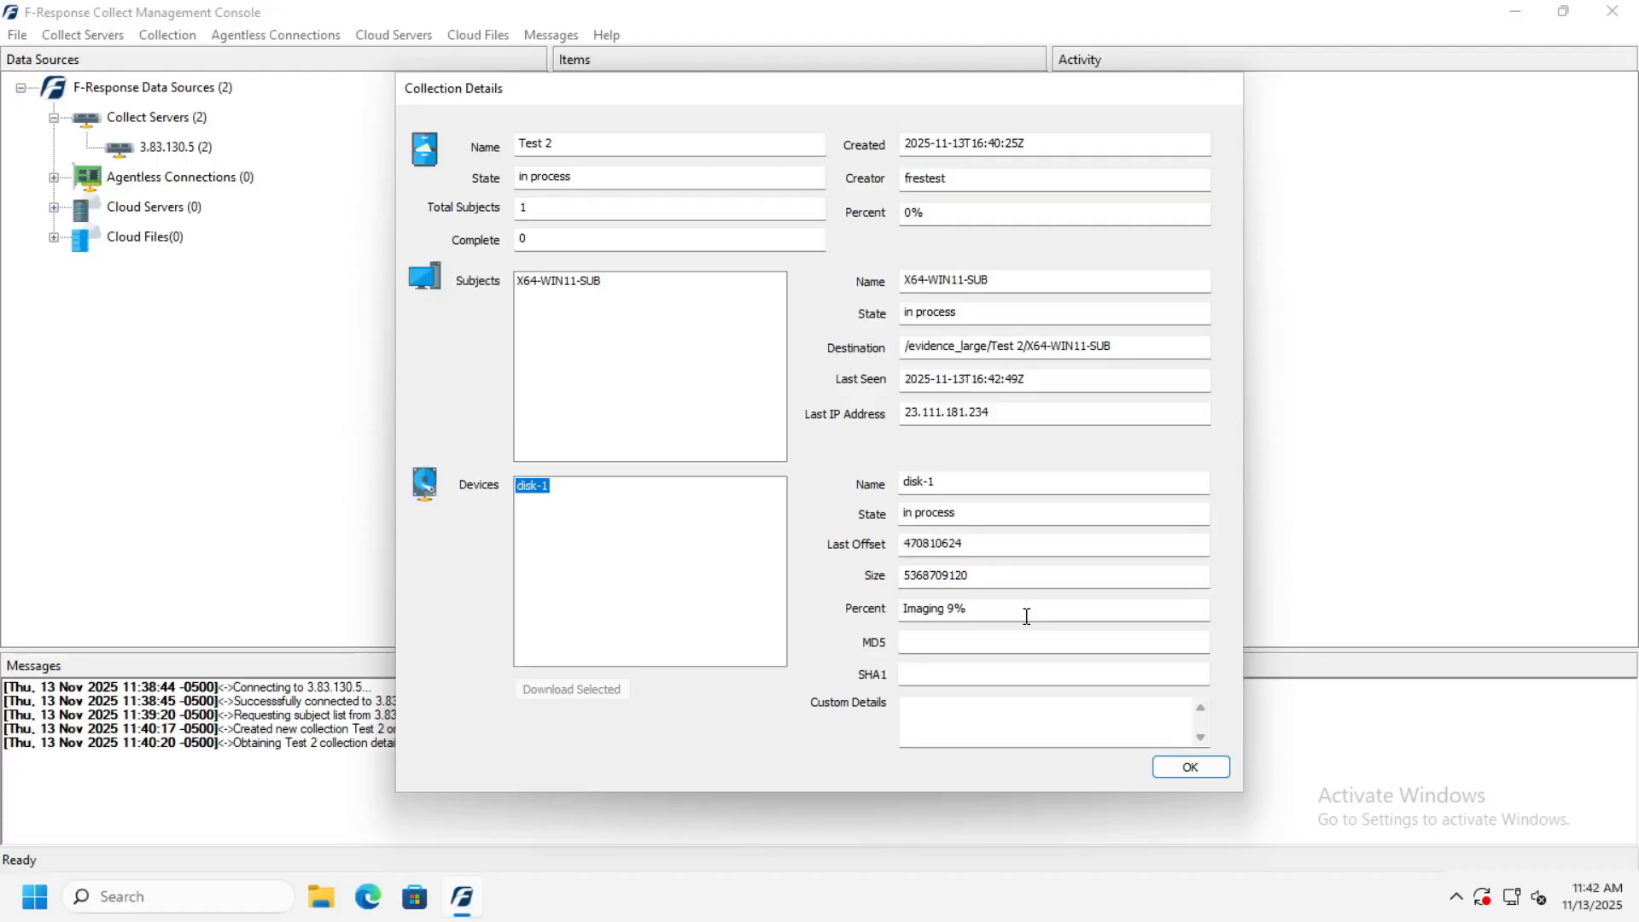
Close the Test 2 details and examine the test 1 collection's details for subject X64-WIN10-SUB and its device disk-2.
click(1174, 769)
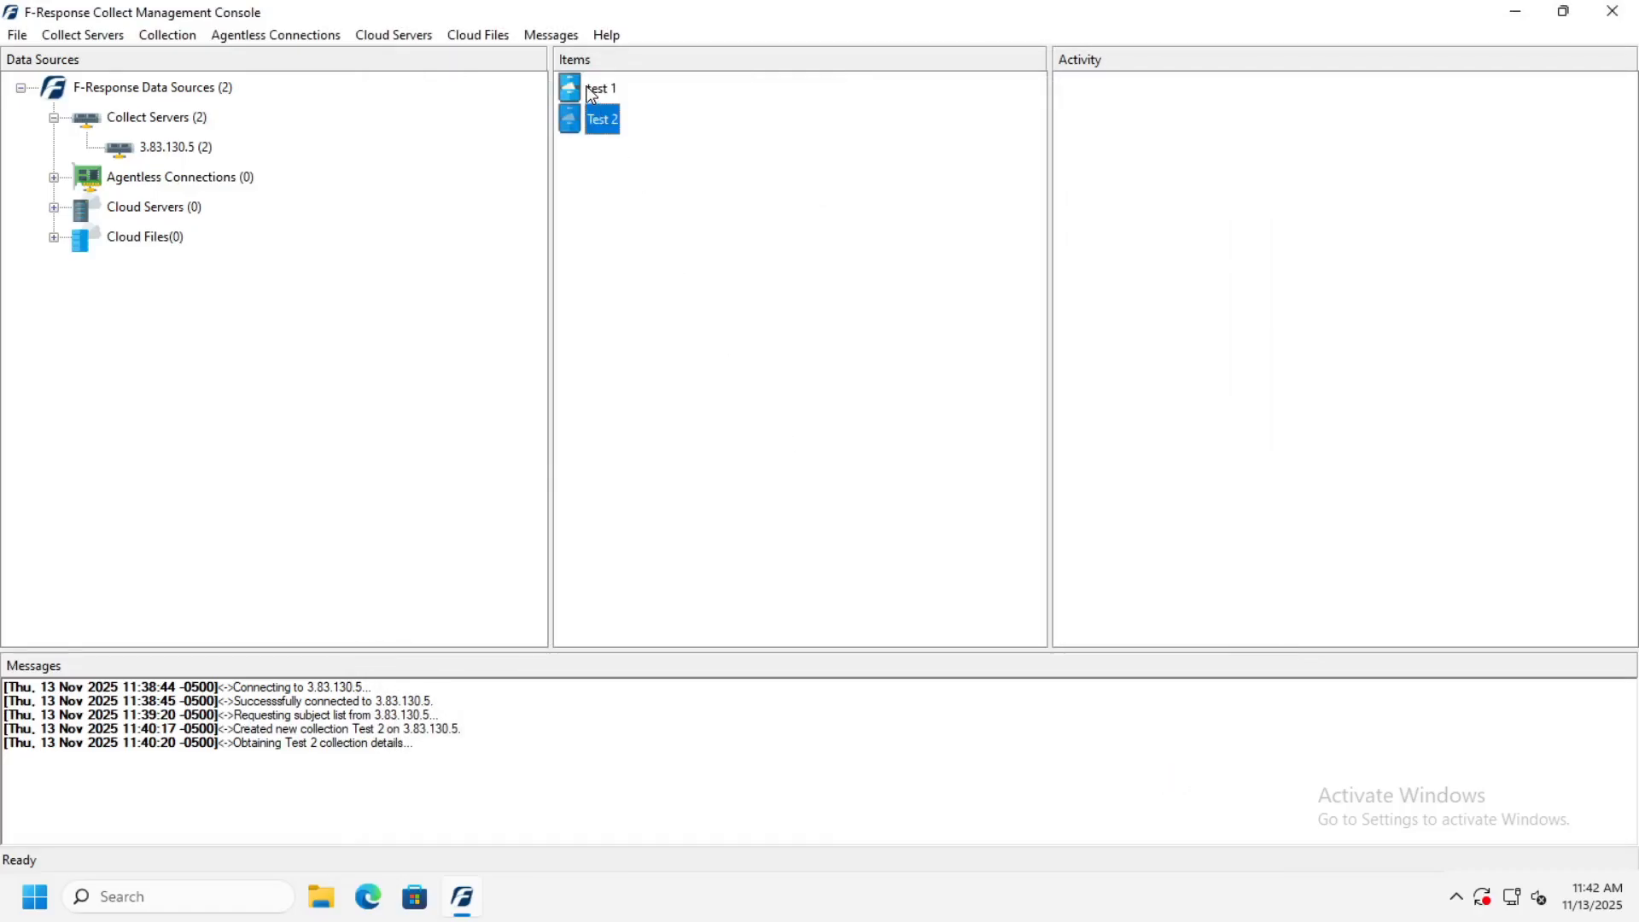
double_click(591, 89)
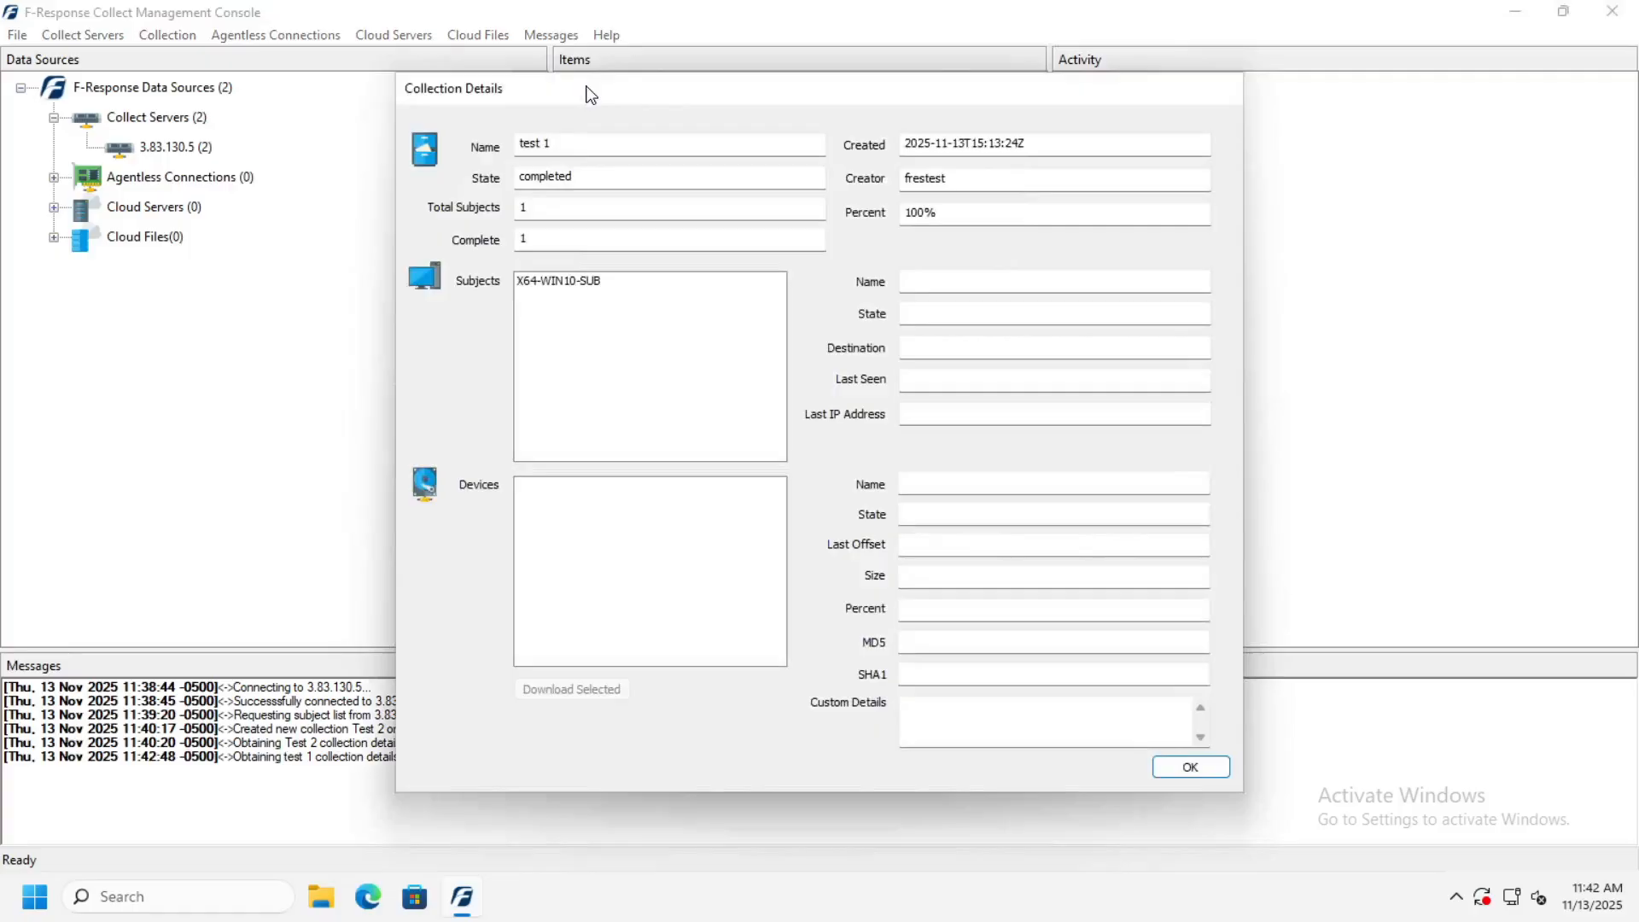
click(559, 283)
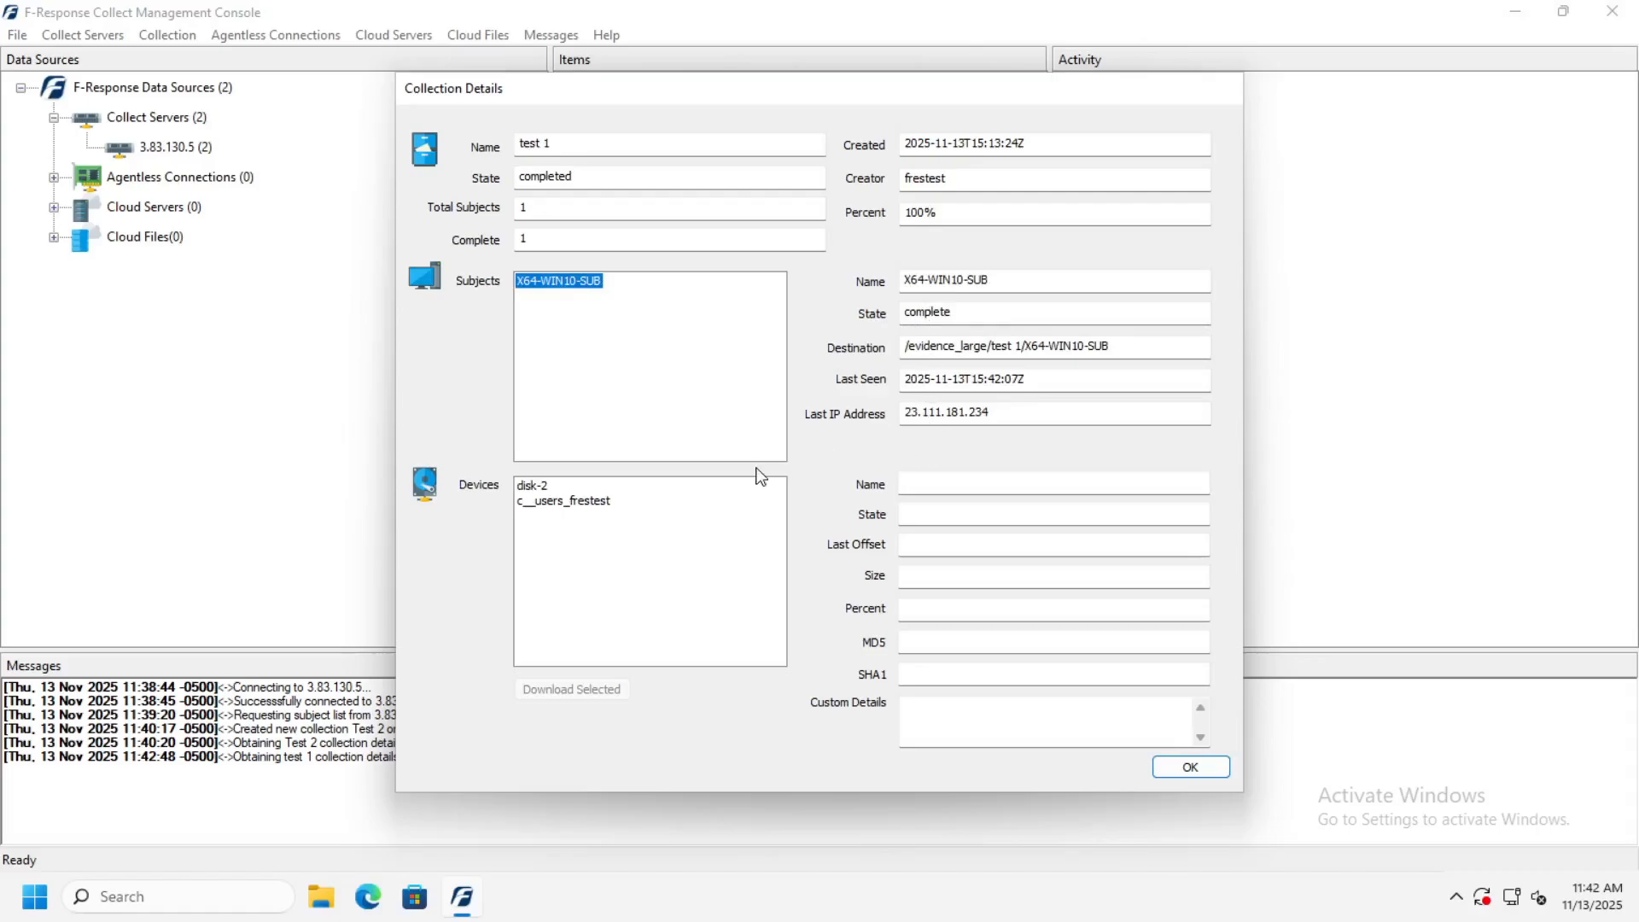
click(541, 486)
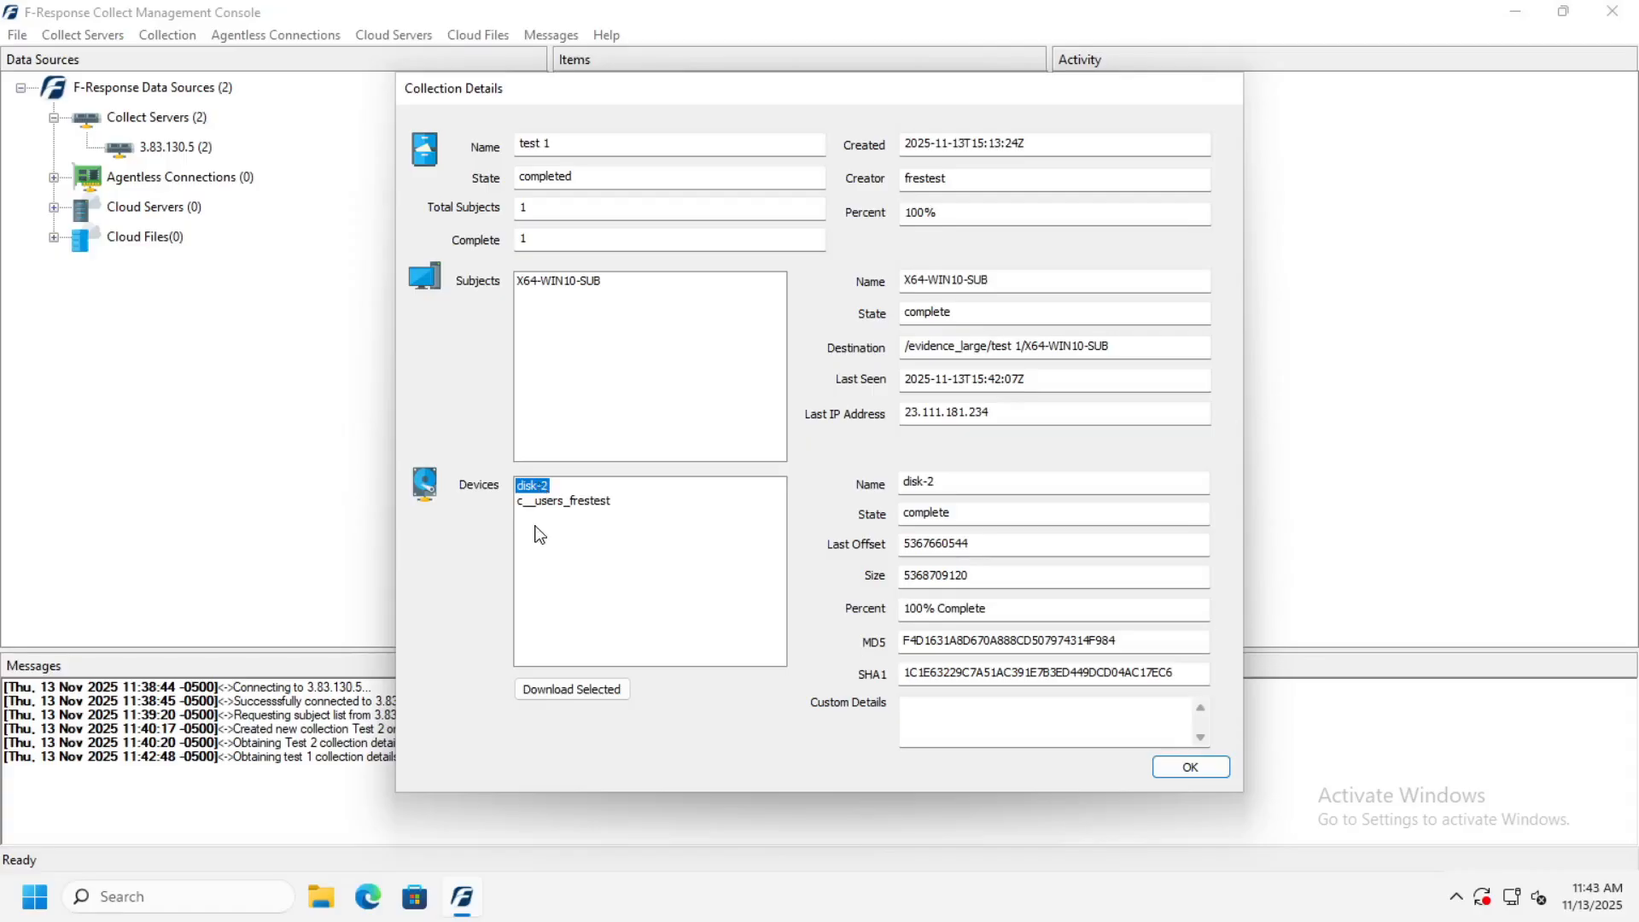
Download the collected disk-2 image to the Collections (E:) drive, then select its download activity after leaving the collection details.
click(571, 691)
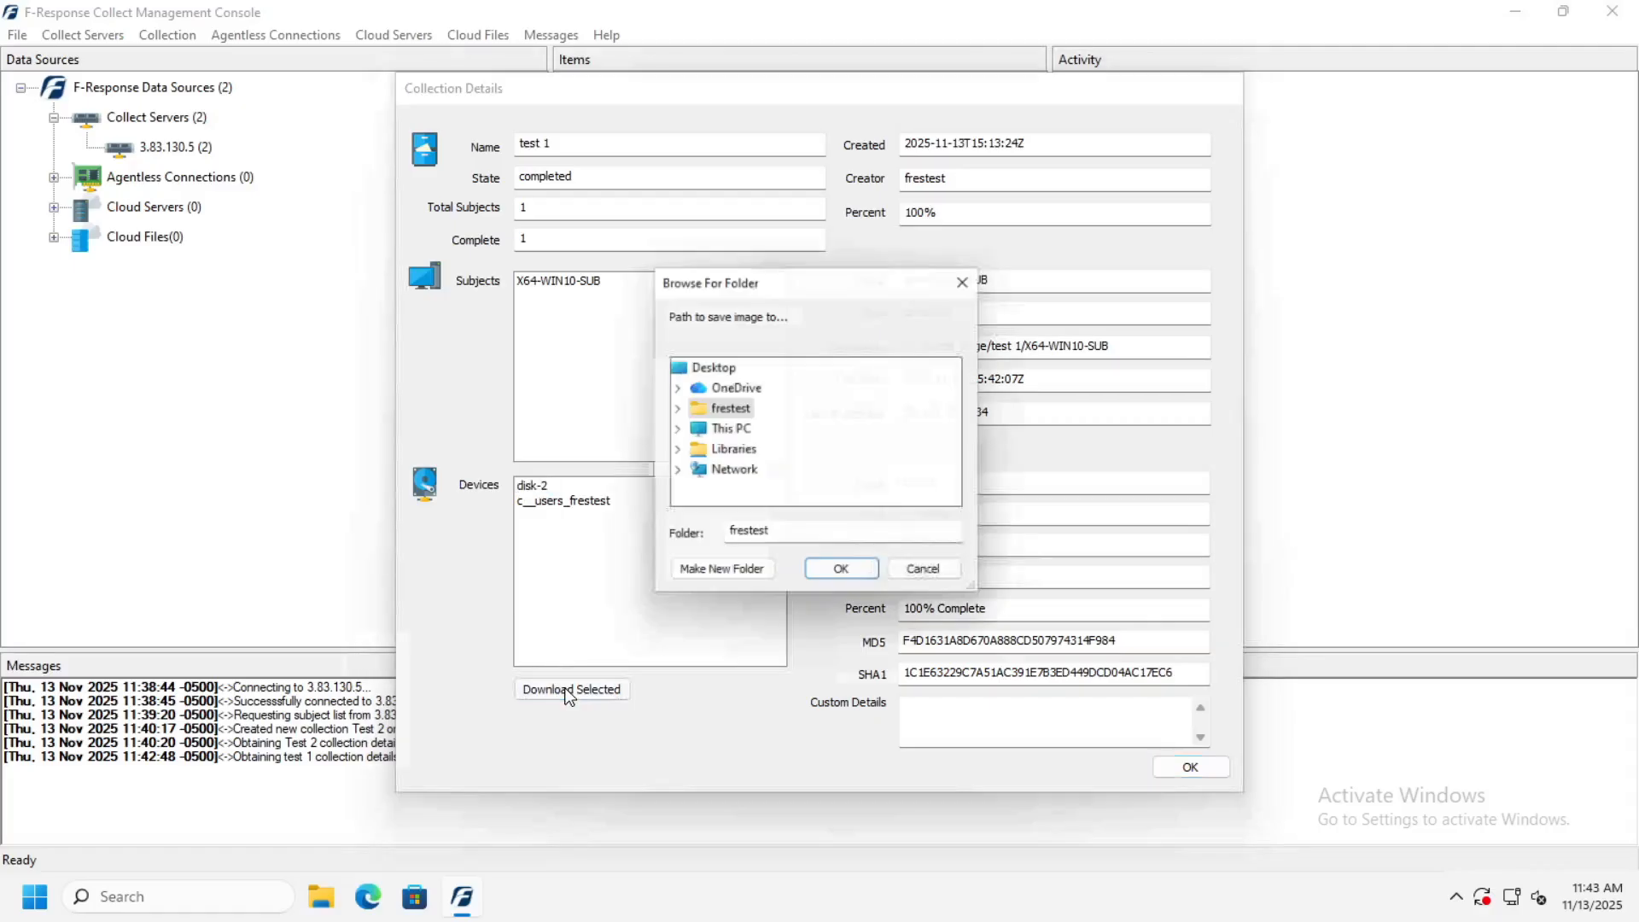
click(675, 431)
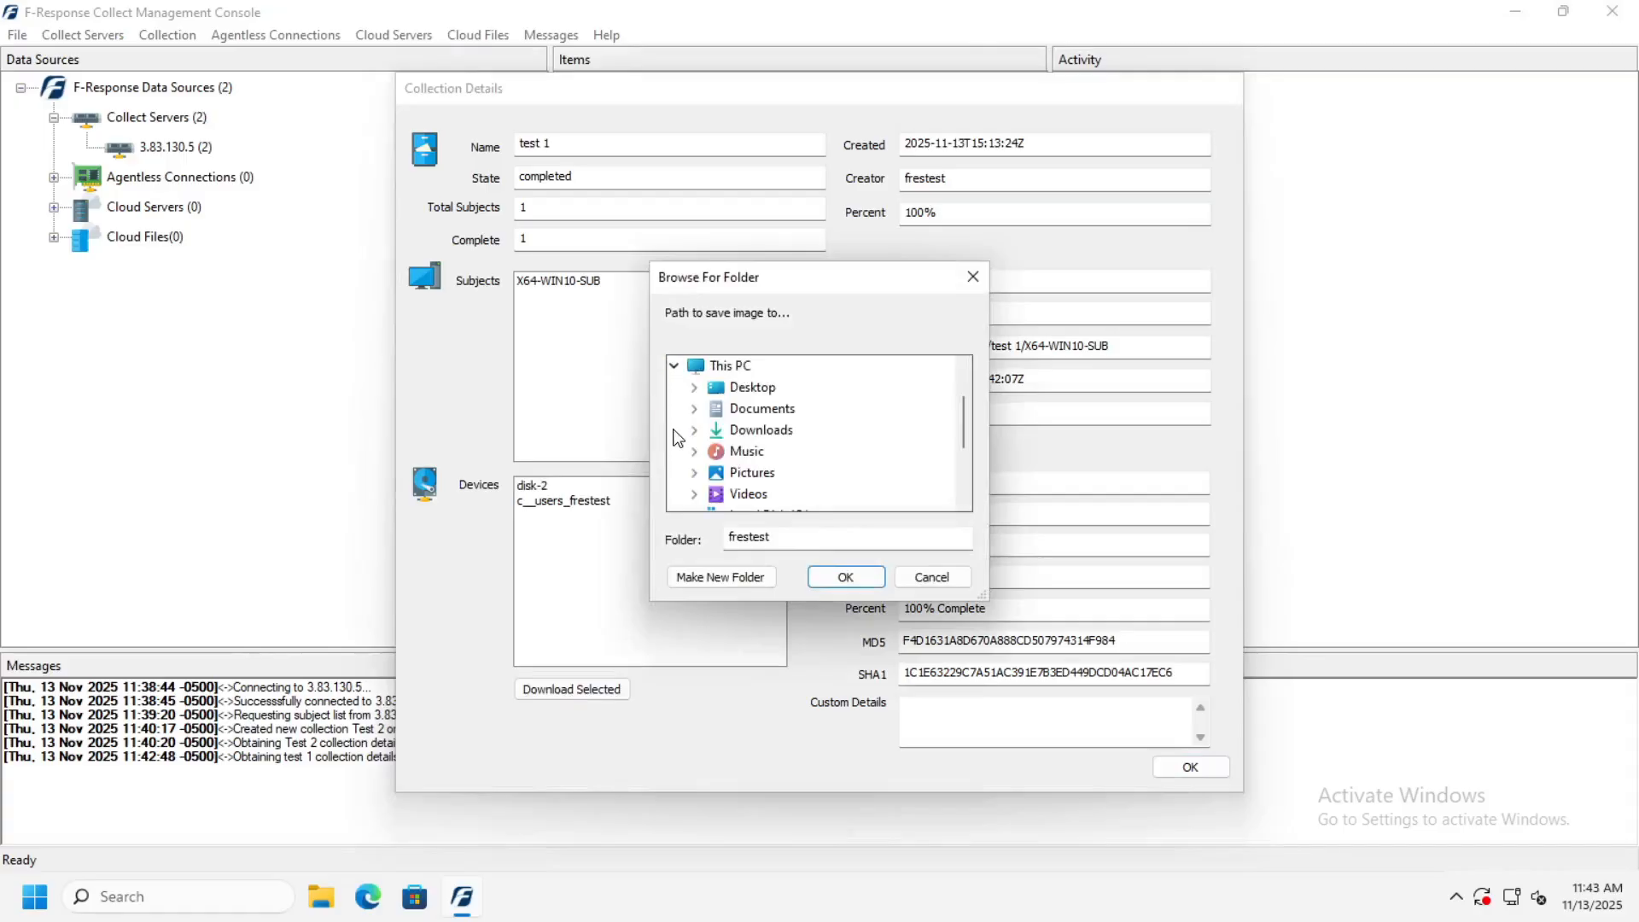
click(961, 481)
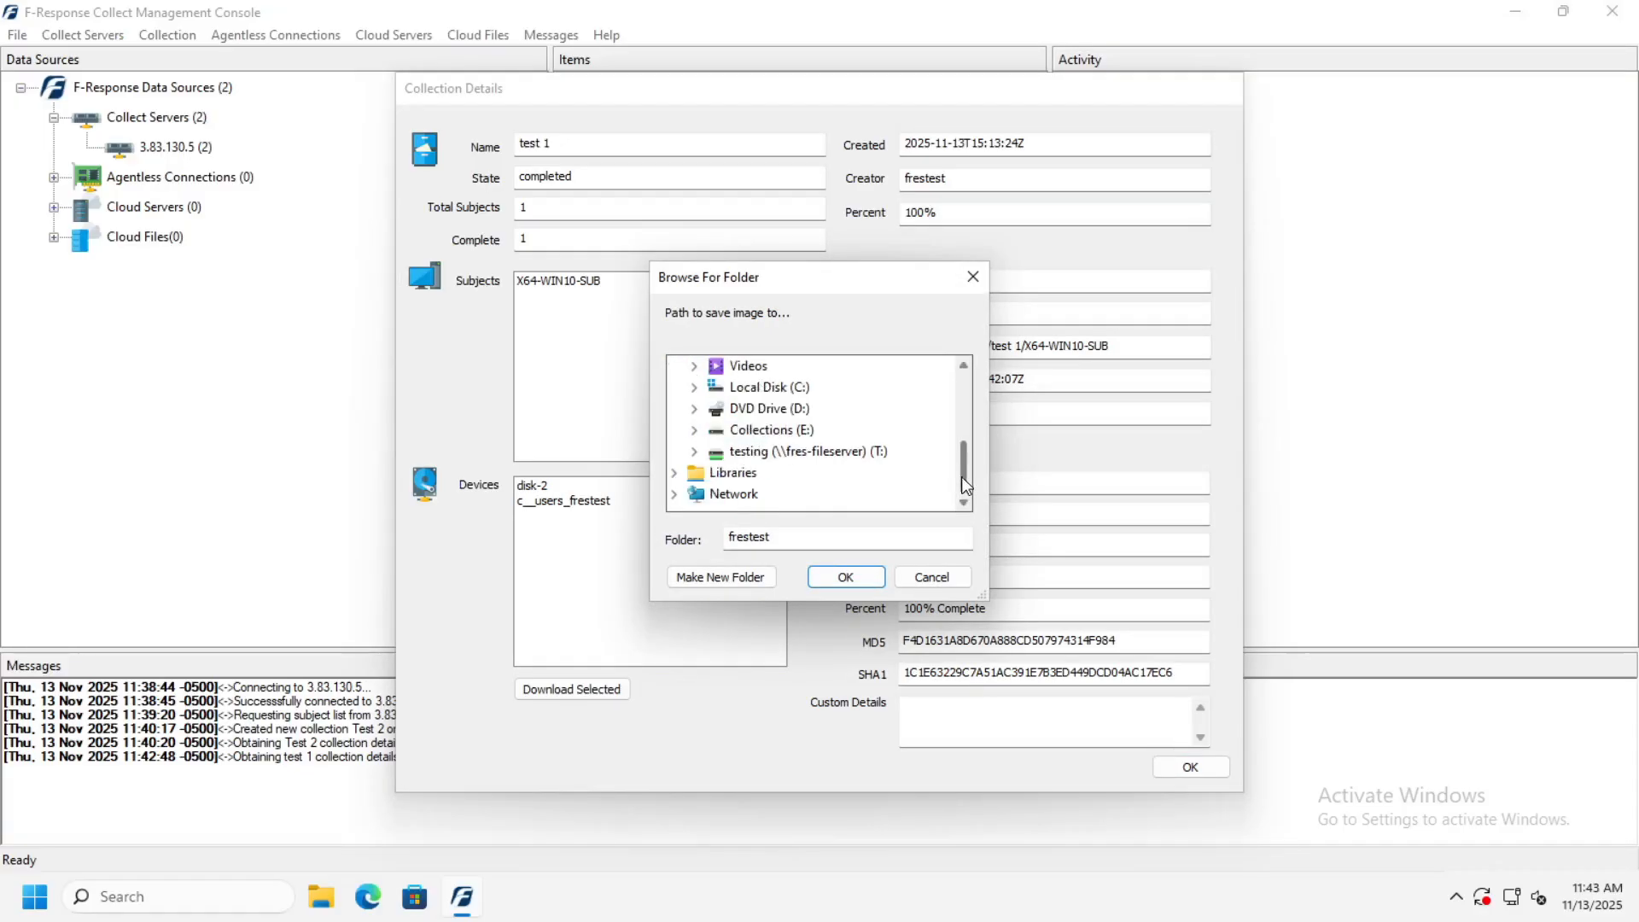
click(771, 431)
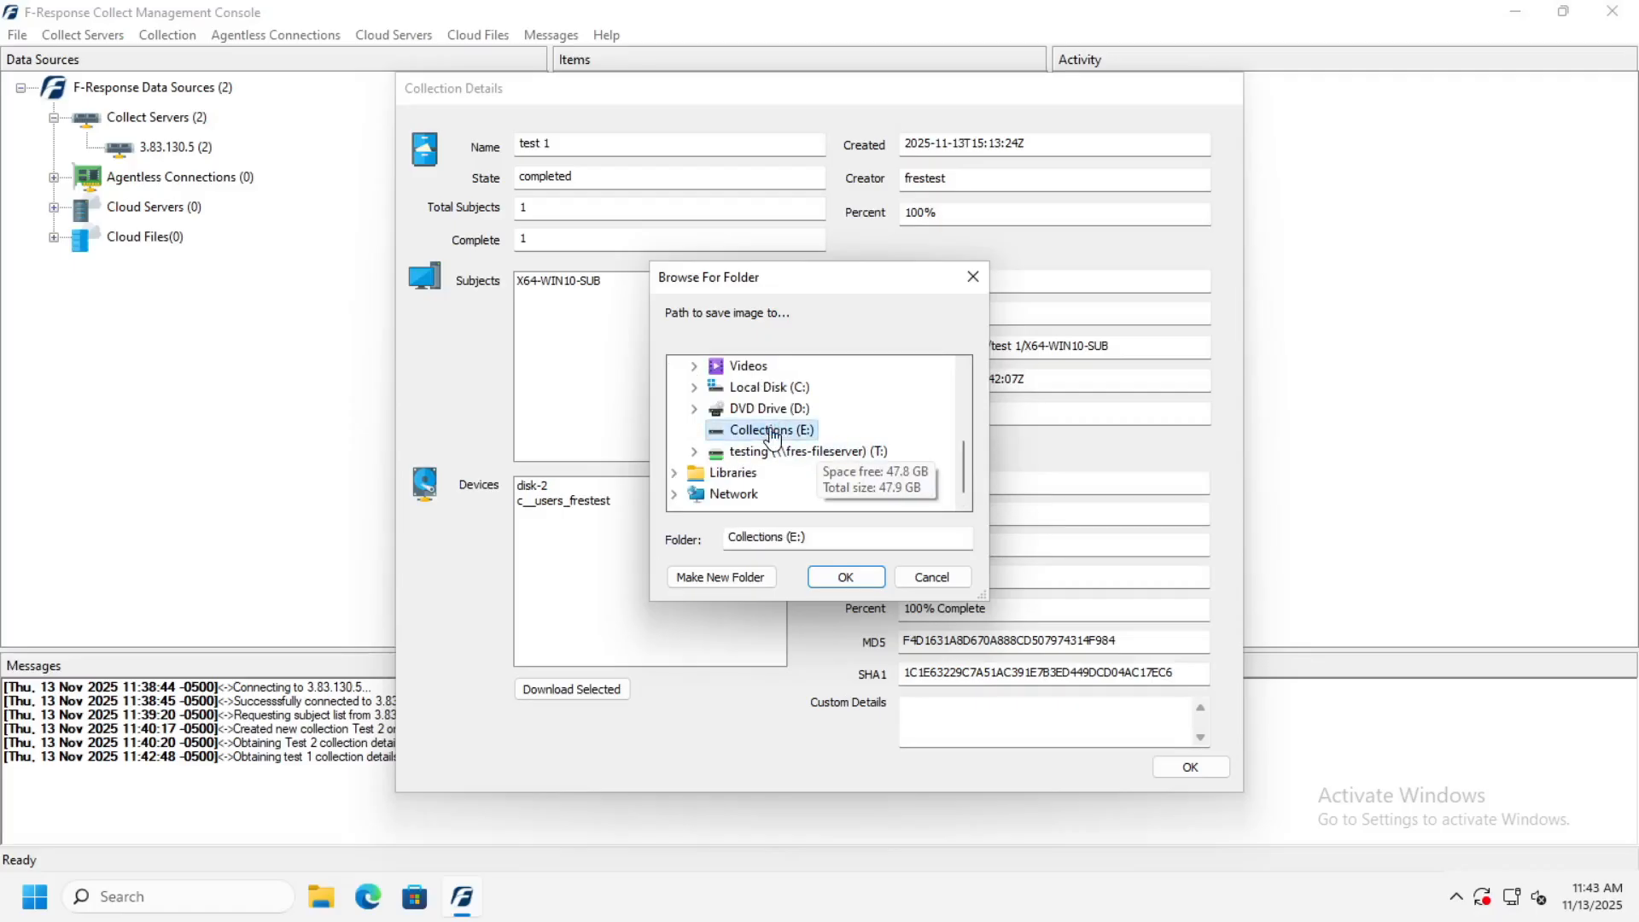
click(845, 577)
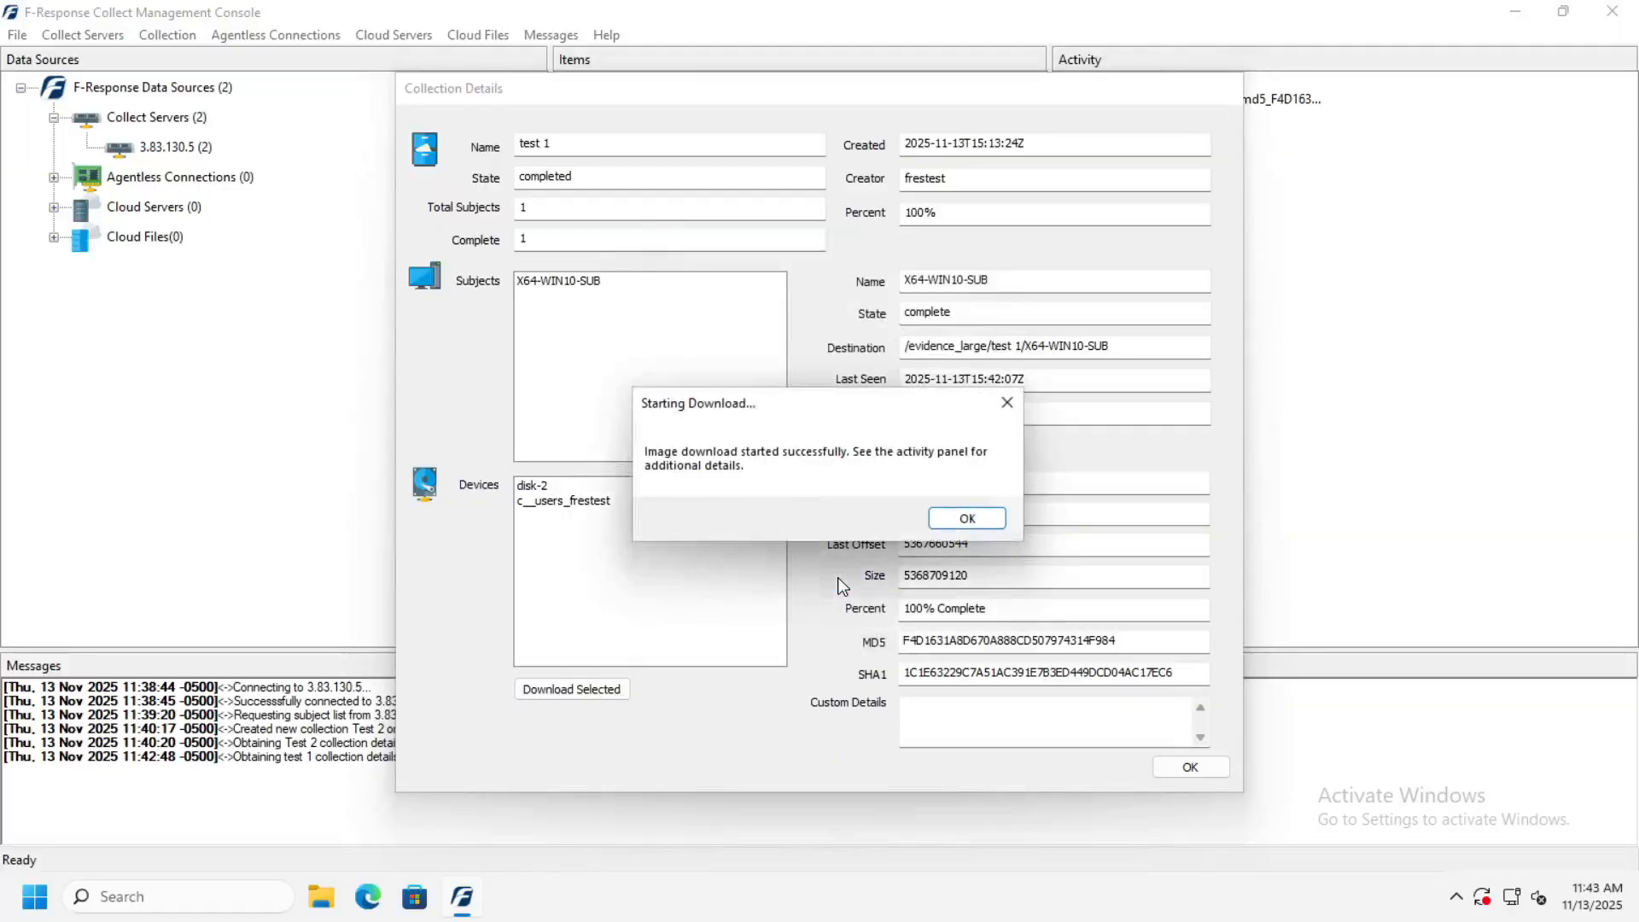
click(963, 525)
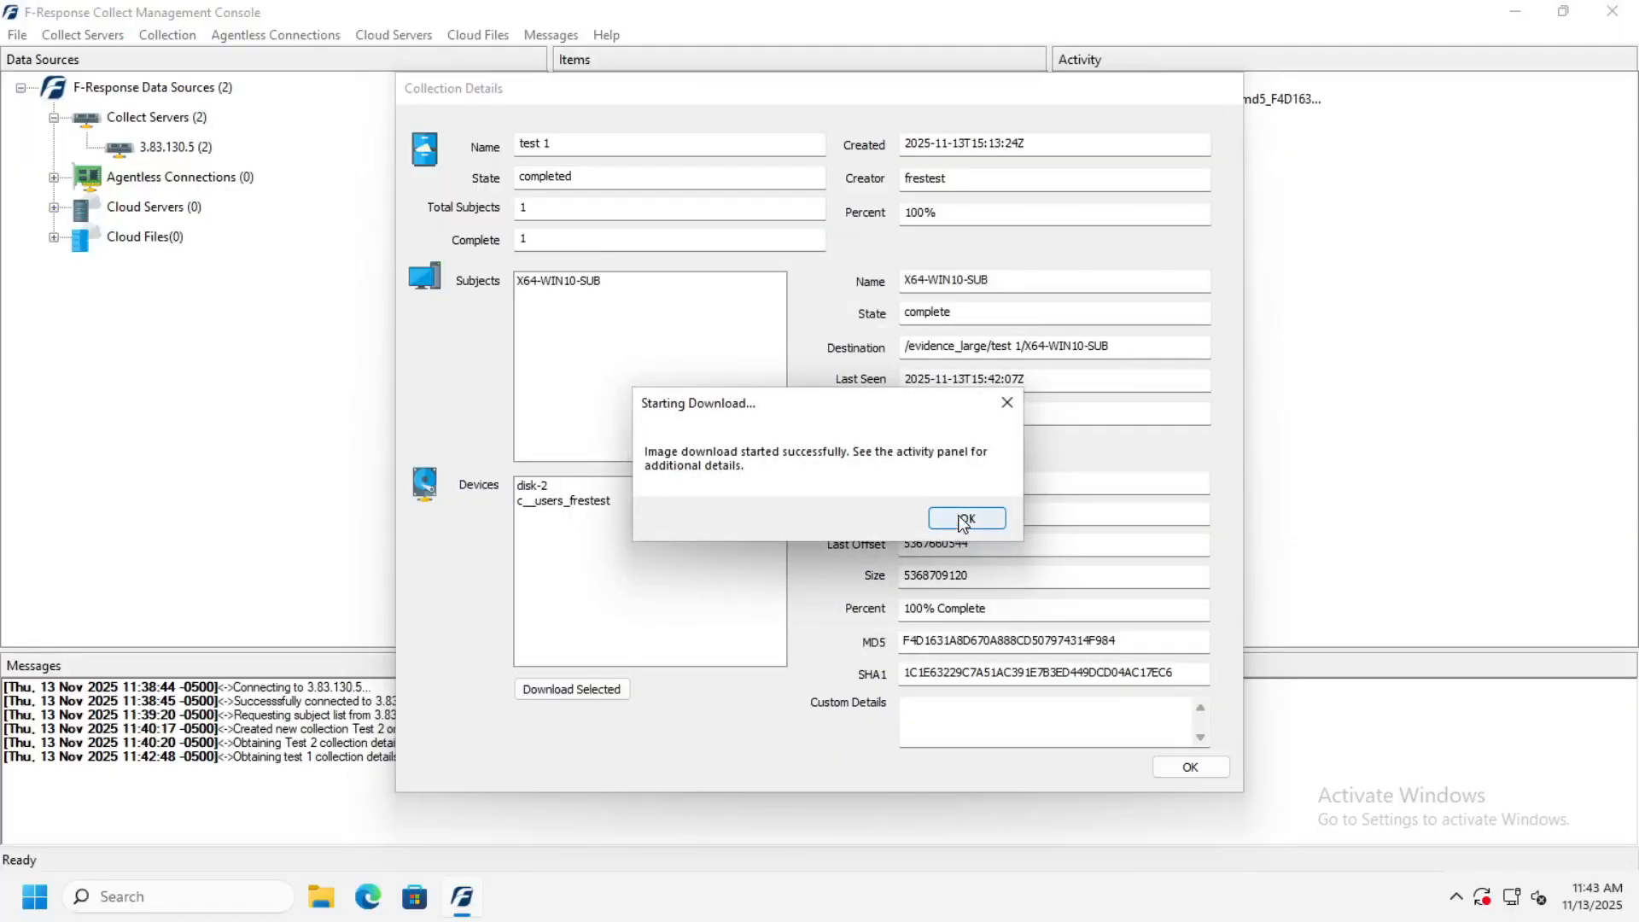
click(1191, 766)
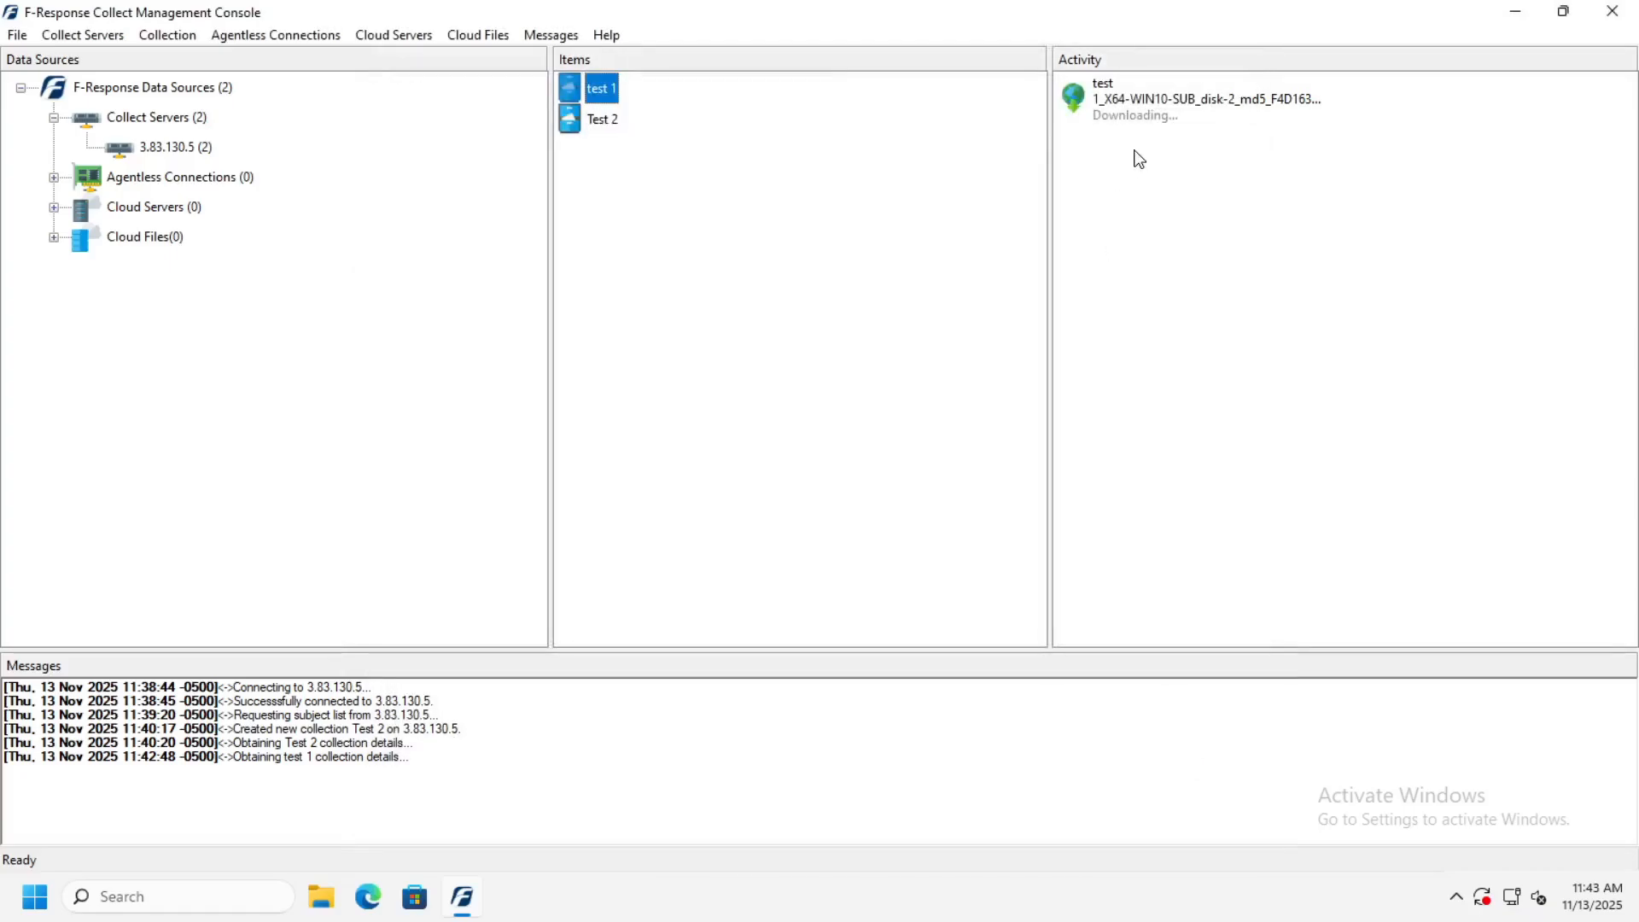
click(1127, 117)
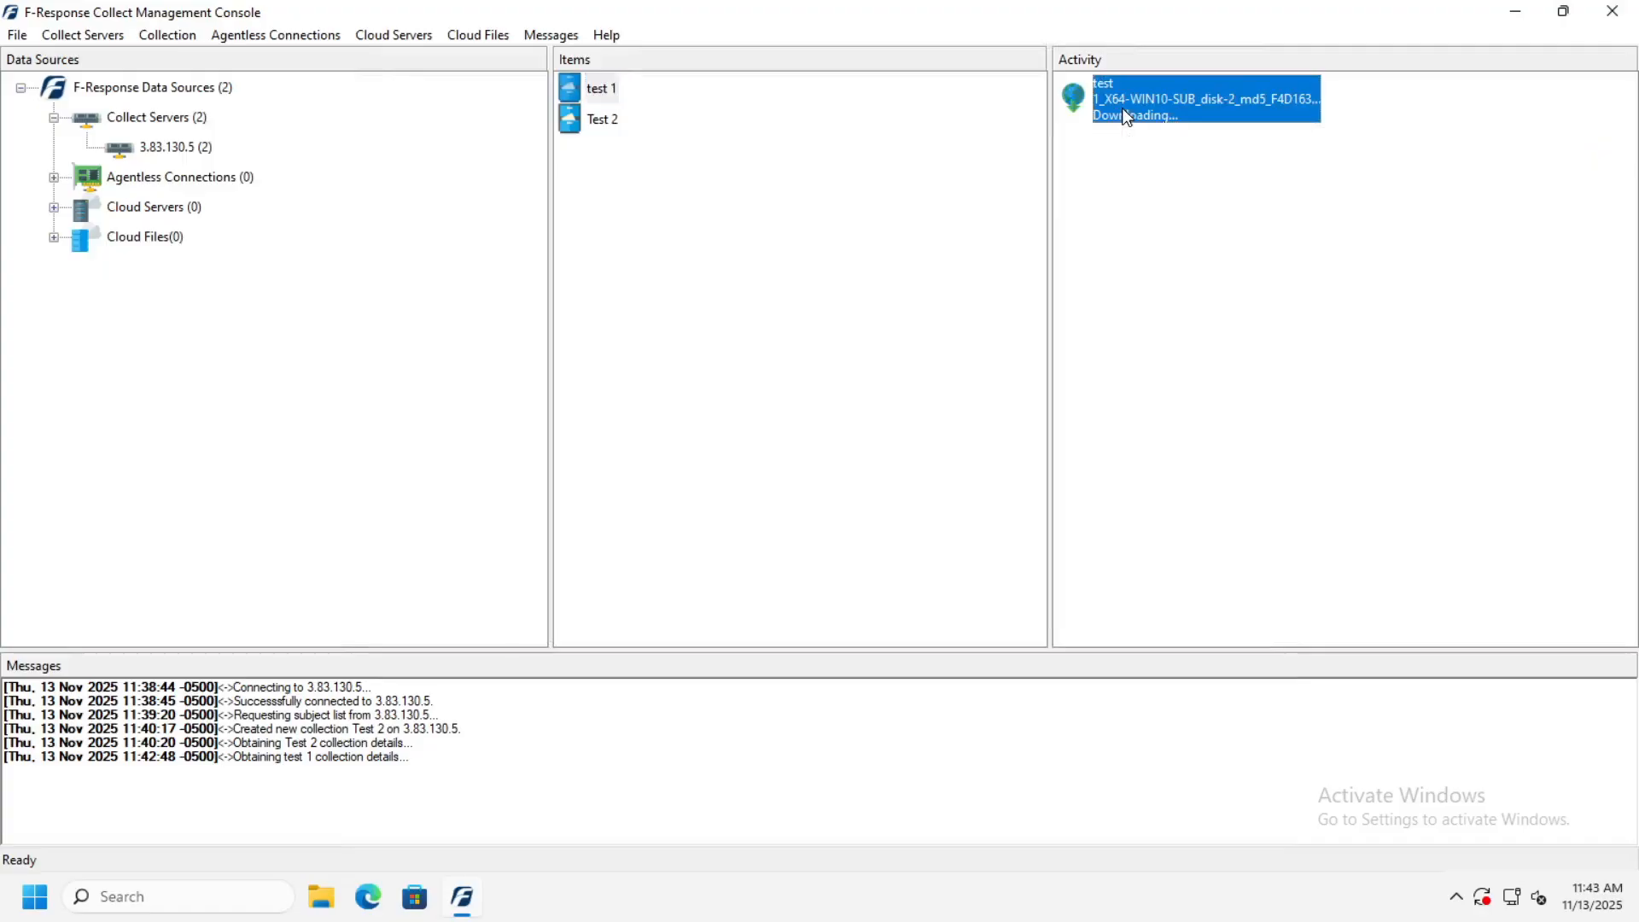